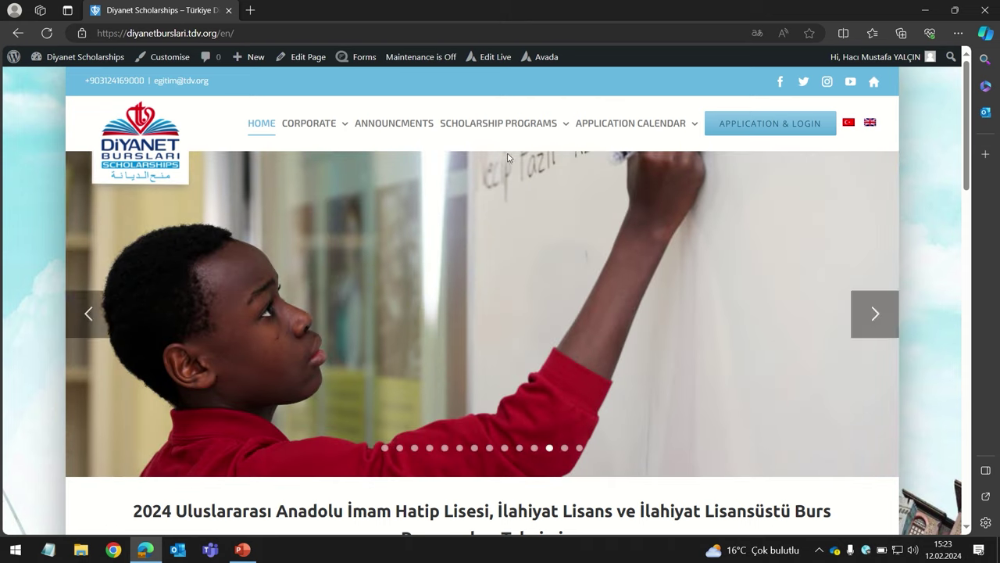
Open the International Theology Undergraduate Scholarship Program page and read its English conditions of application
mouse_move(515, 134)
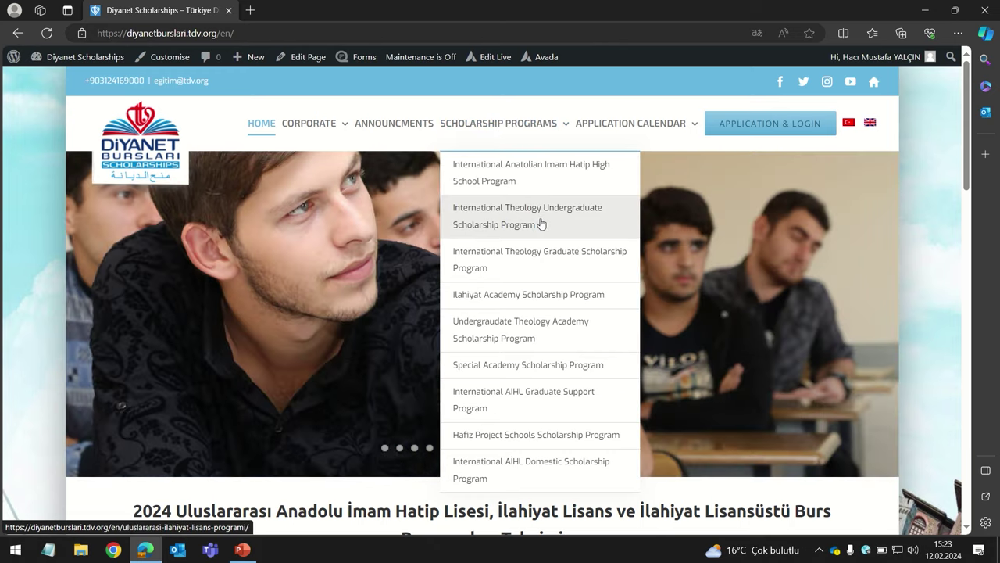
left_click(542, 224)
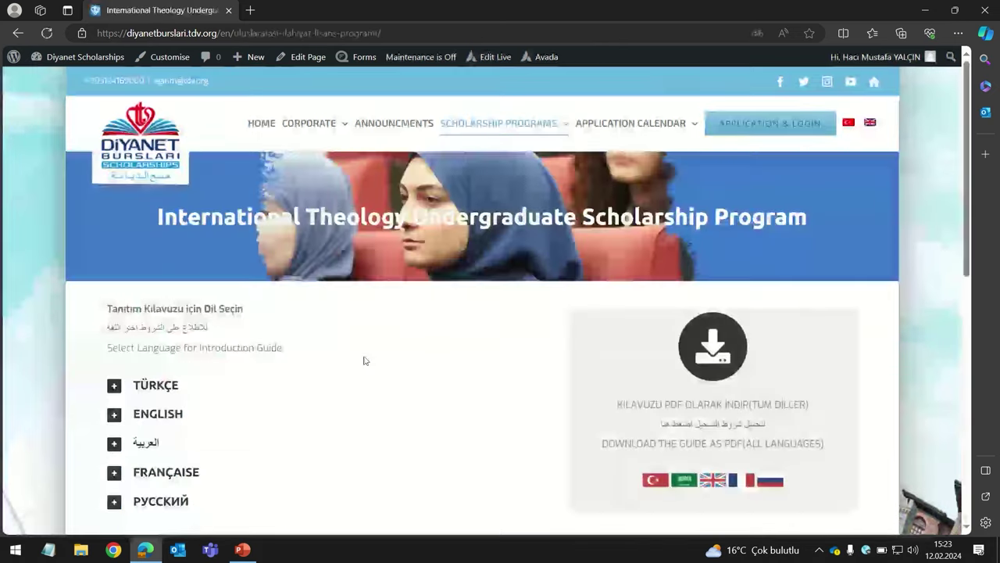
scroll(361, 360, "down", 1)
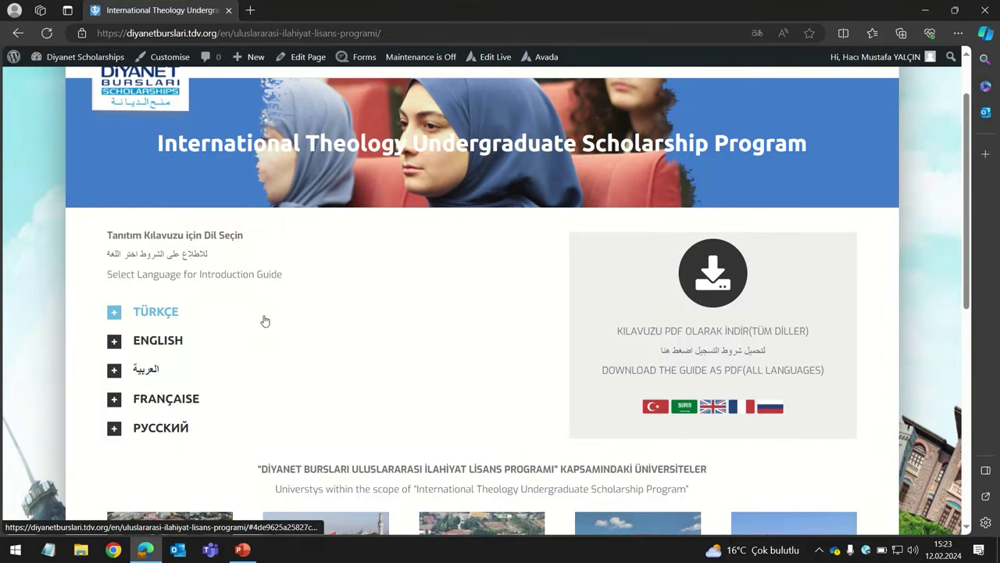
left_click(231, 340)
scroll(380, 339, "down", 4)
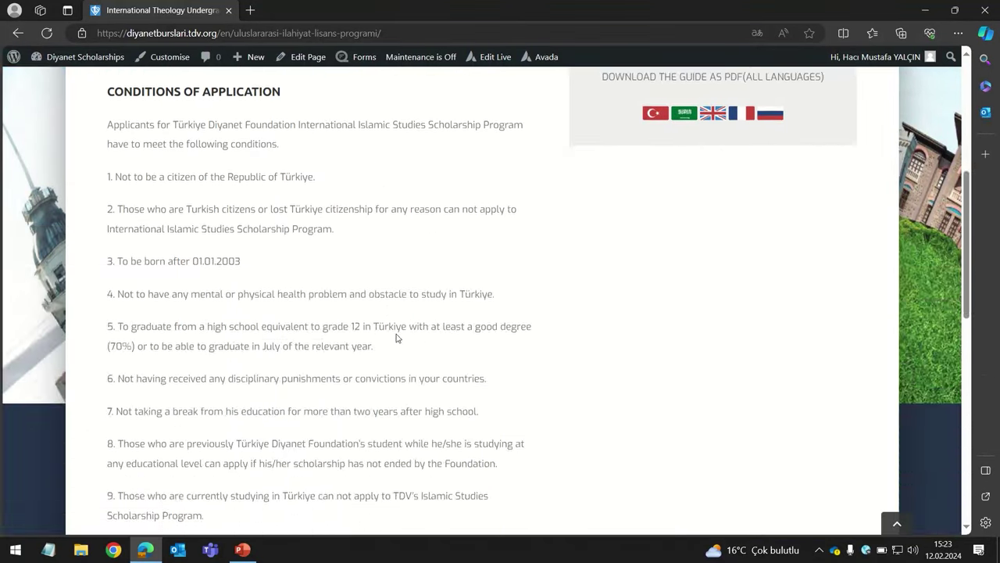
scroll(397, 336, "up", 5)
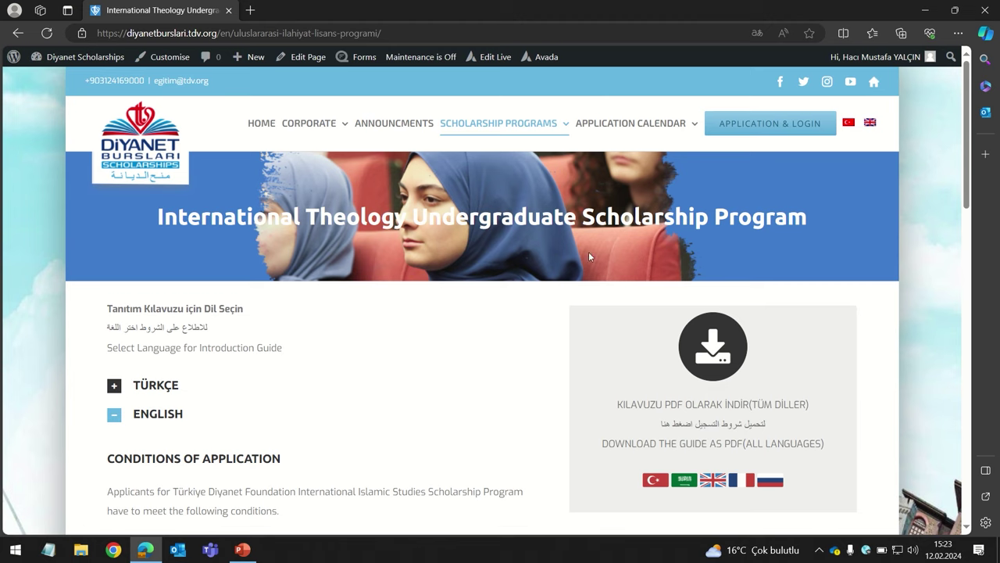
Register a new member account from the application login page, accepting the information accuracy statement and the Privacy Policy
left_click(769, 124)
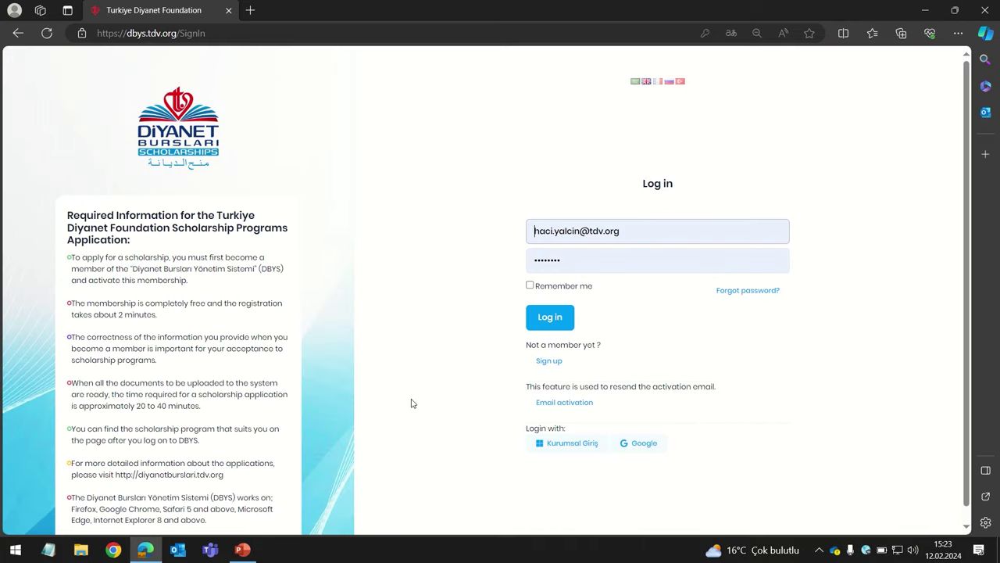
left_click(553, 363)
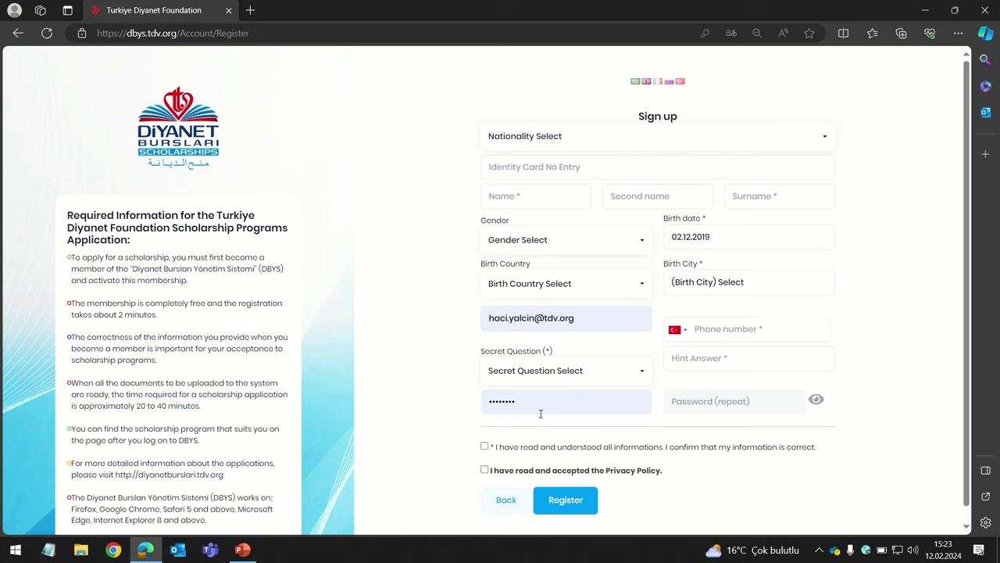
left_click(484, 446)
left_click(485, 470)
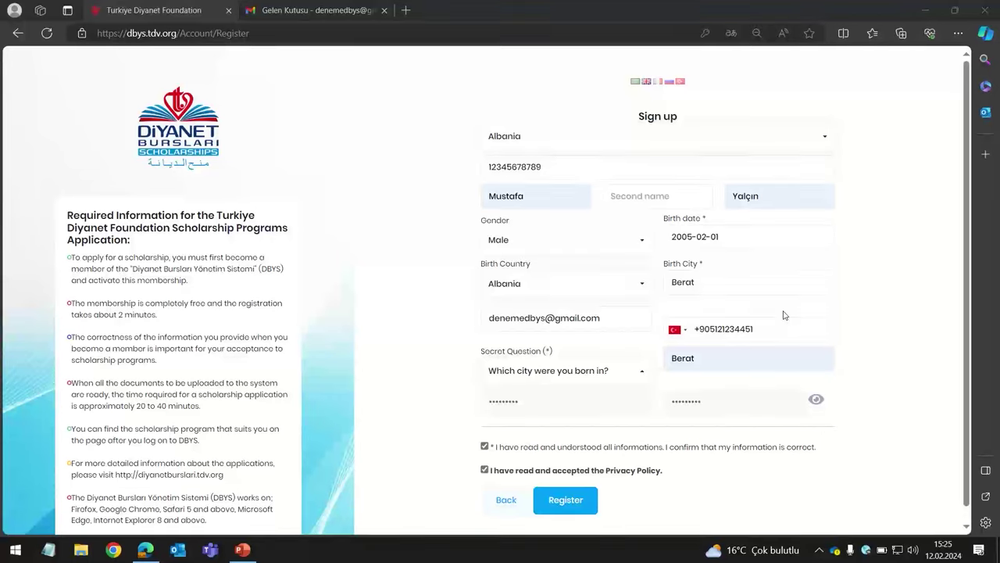
left_click(551, 500)
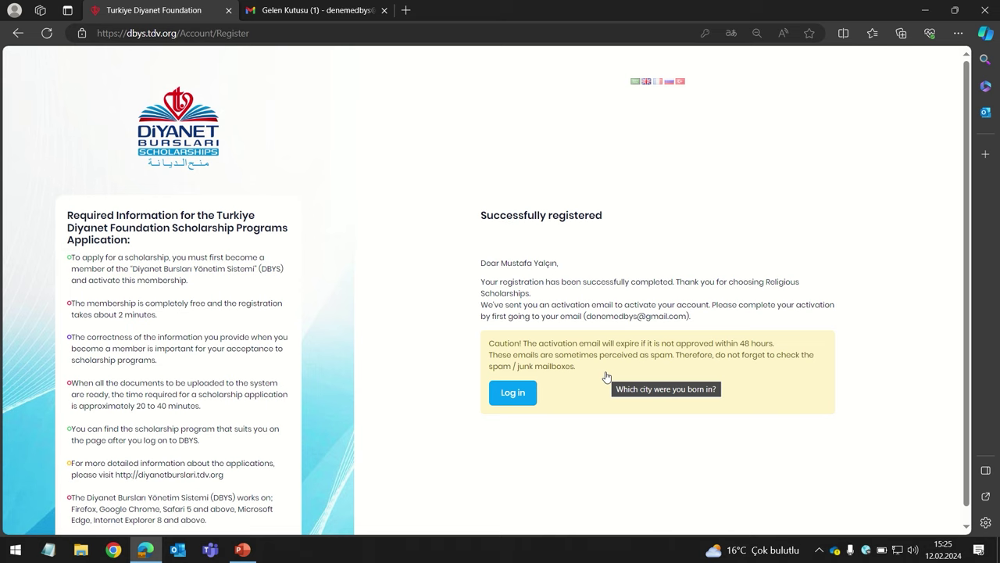
Confirm the account's e-mail address through the link in the "Welcome to TDV." message in Gmail, and close the mailbox
left_click(336, 10)
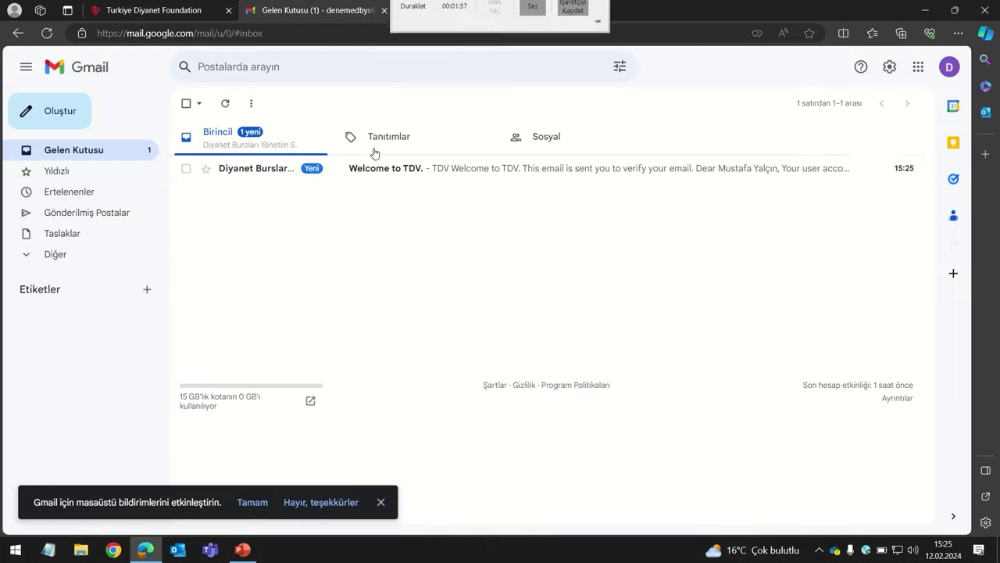
left_click(295, 175)
scroll(534, 261, "down", 5)
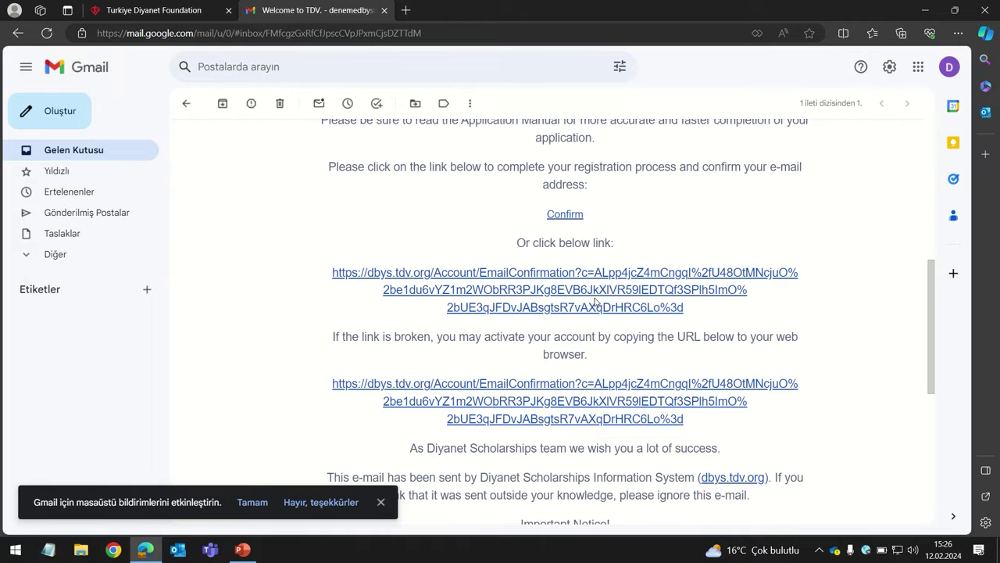
left_click(569, 277)
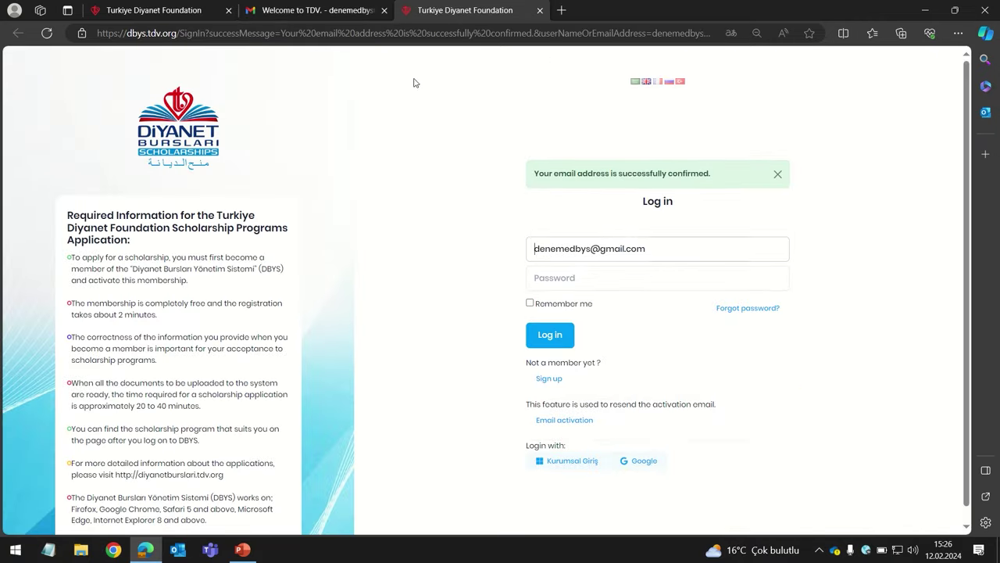
left_click(382, 11)
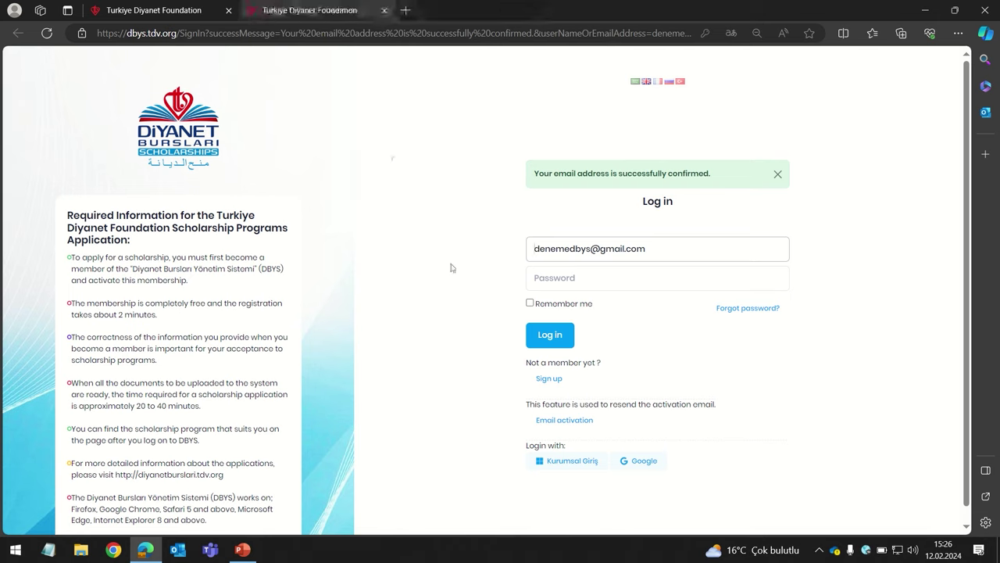
Enter the account password and log in to the scholarship system with the confirmed e-mail address
left_click(600, 270)
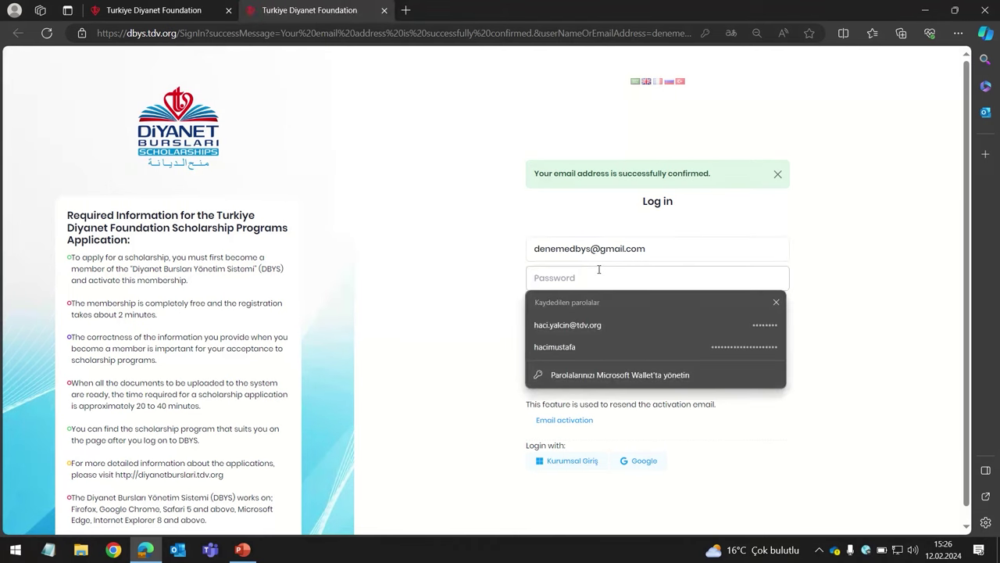
type("********")
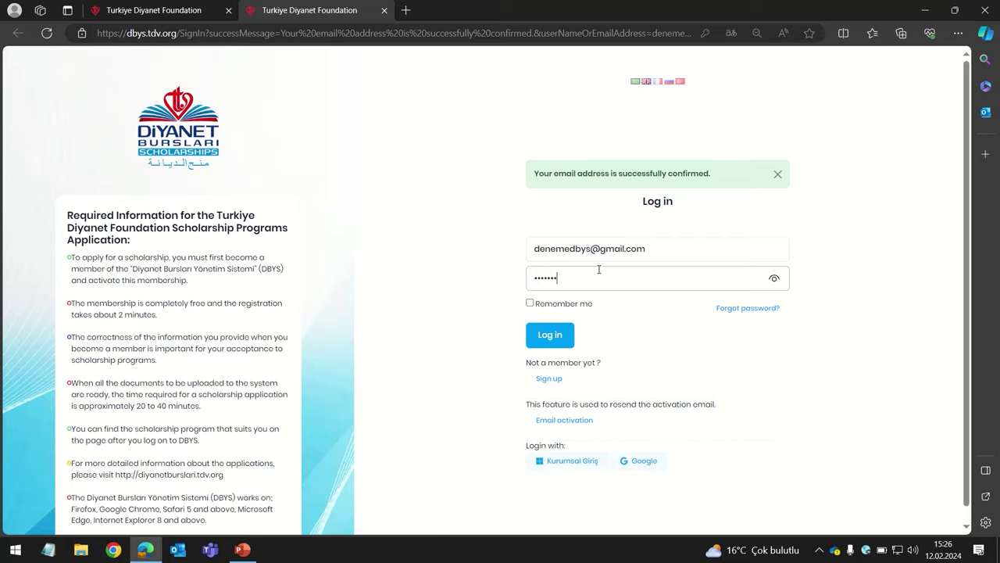
type("*")
left_click(553, 335)
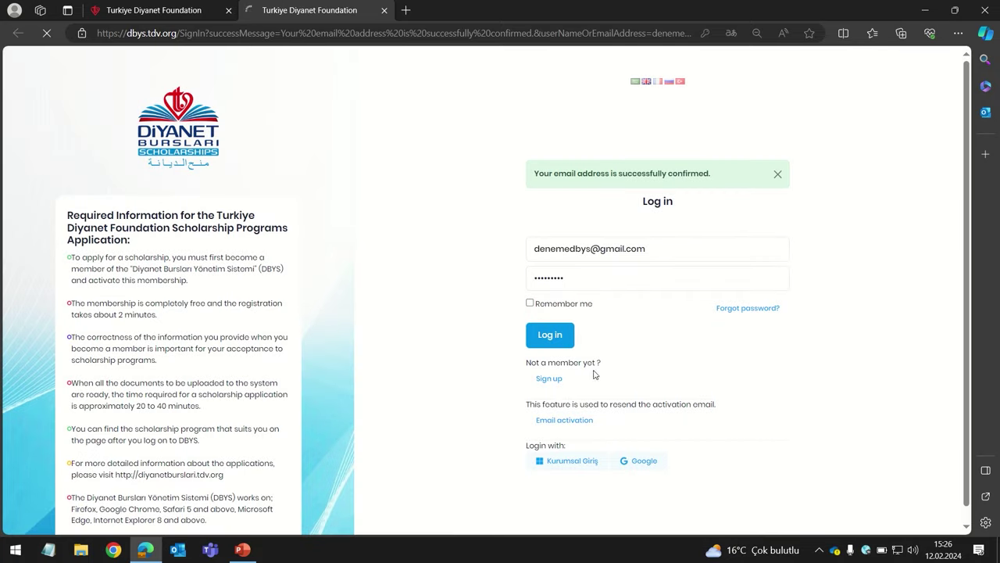
mouse_move(391, 6)
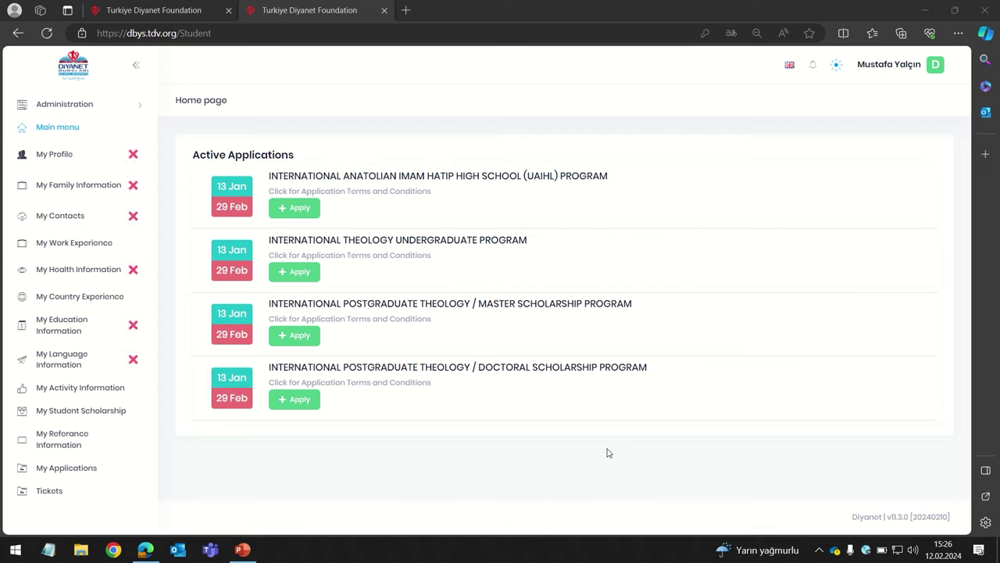
Open My Profile and save LOGO.png as the profile picture
left_click(97, 167)
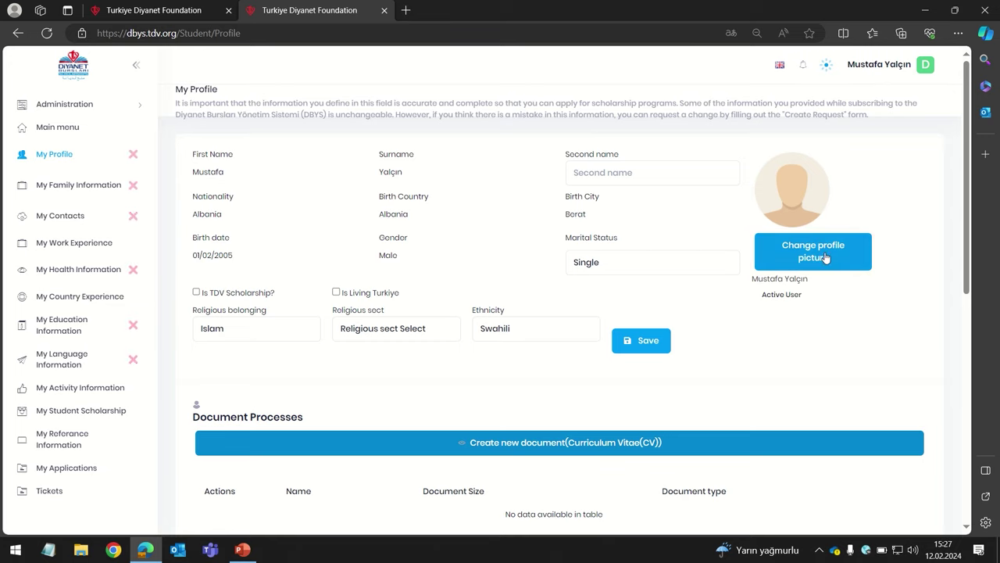
scroll(824, 258, "down", 3)
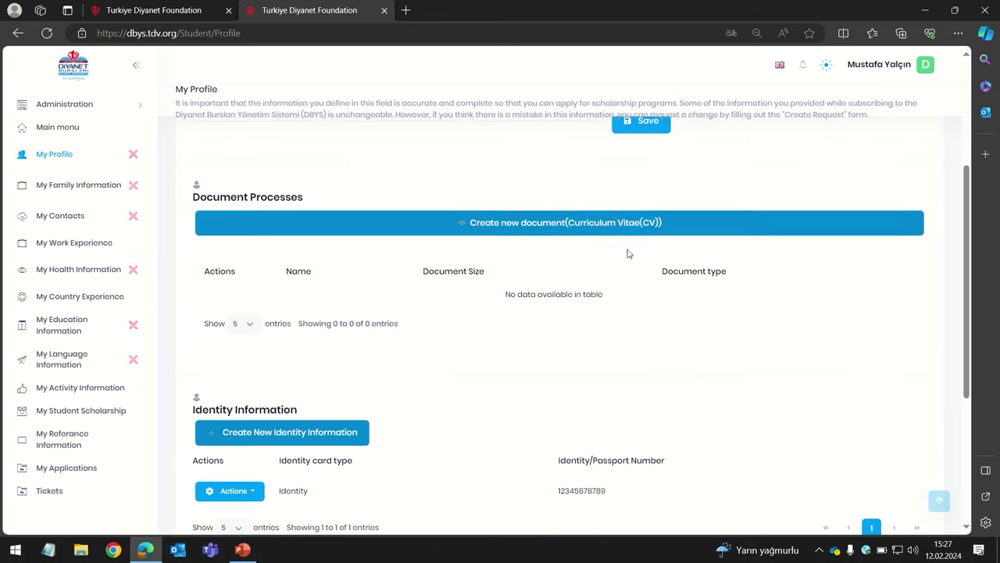
scroll(507, 258, "down", 1)
scroll(365, 353, "down", 2)
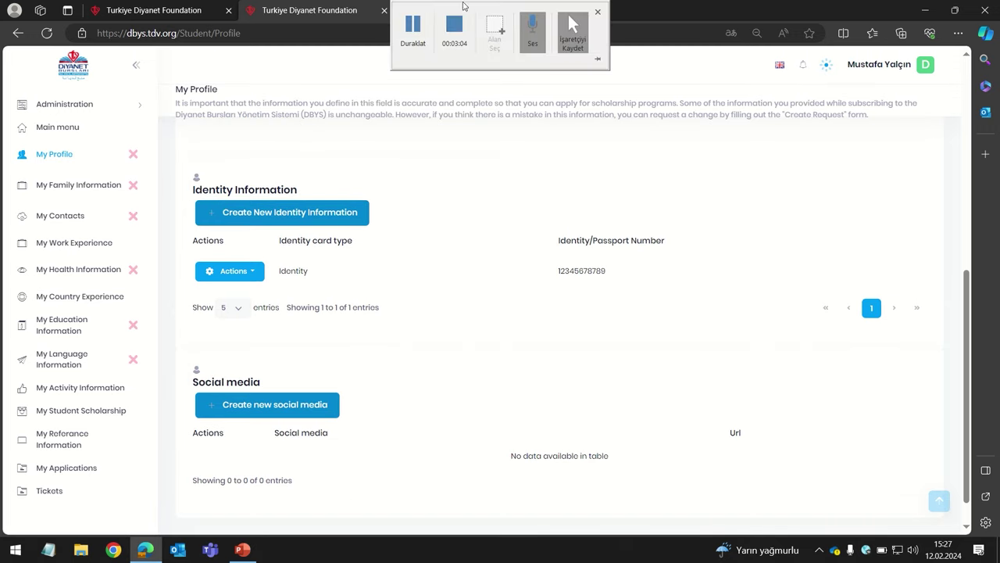
scroll(610, 372, "up", 6)
left_click(809, 234)
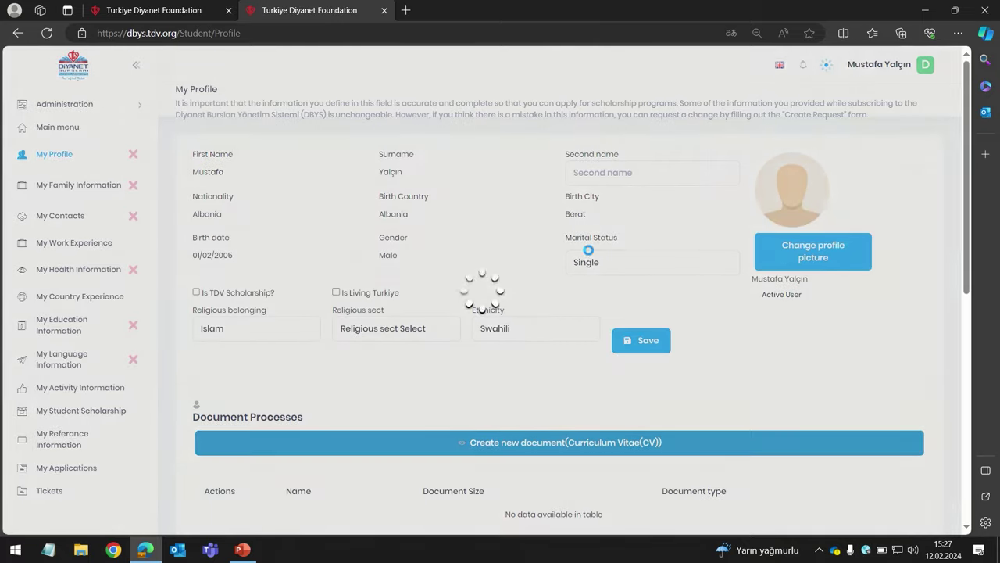
left_click(289, 119)
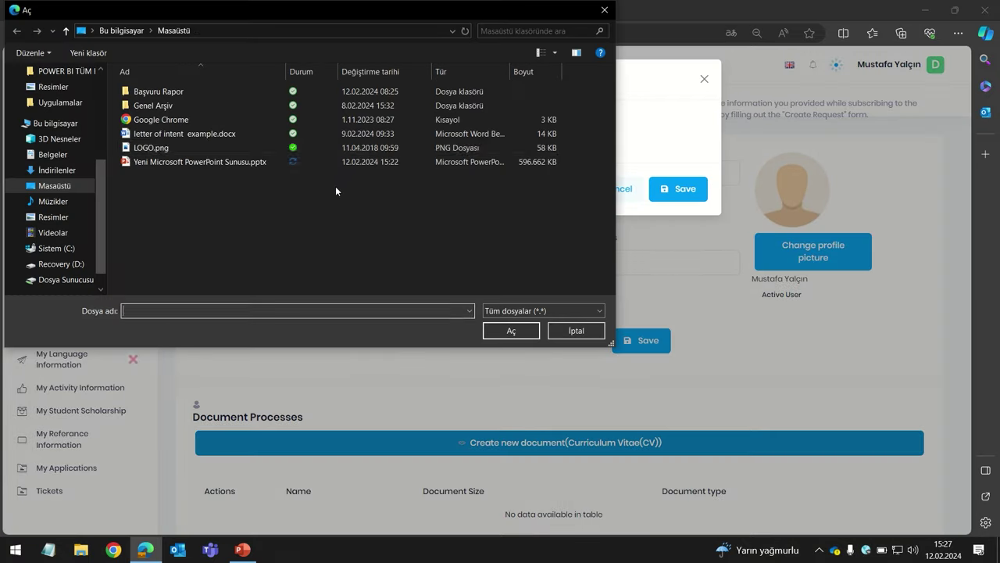
left_click(175, 148)
left_click(509, 331)
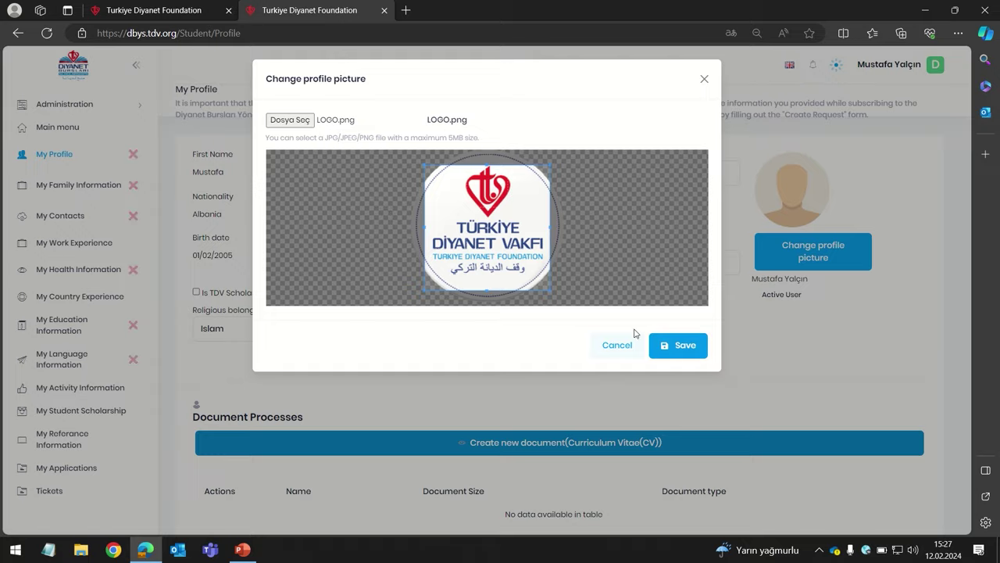
left_click(665, 344)
Set the profile's marital status to Single, religious belonging to Islam and religious sect to Sunni, and choose an ethnicity
left_click(587, 267)
left_click(605, 298)
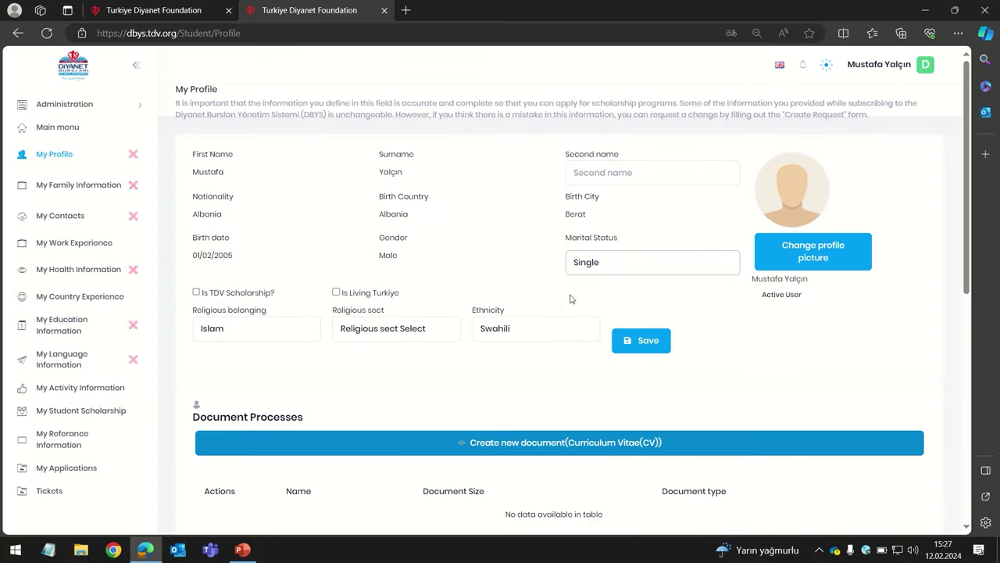
left_click(372, 332)
left_click(233, 341)
left_click(250, 375)
left_click(256, 329)
left_click(234, 438)
left_click(372, 328)
left_click(512, 331)
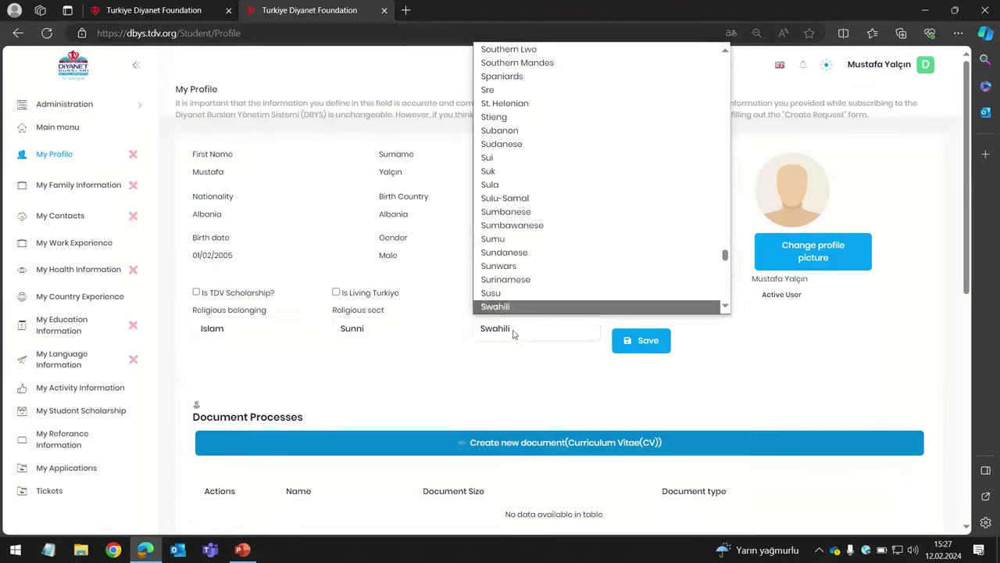
left_click(535, 239)
Upload LOGO.png as the Curriculum Vitae (CV) document of the profile
scroll(508, 362, "down", 3)
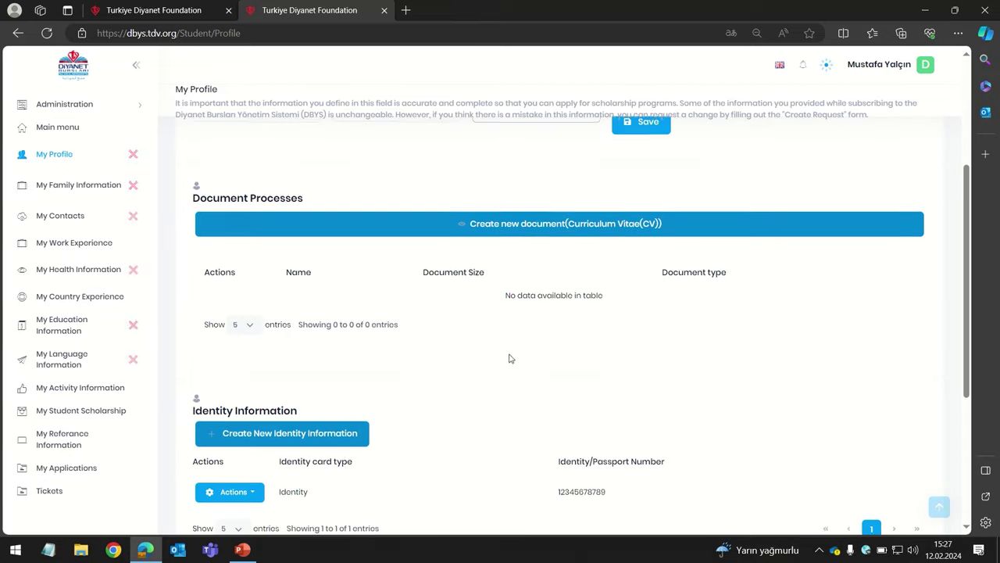
left_click(599, 226)
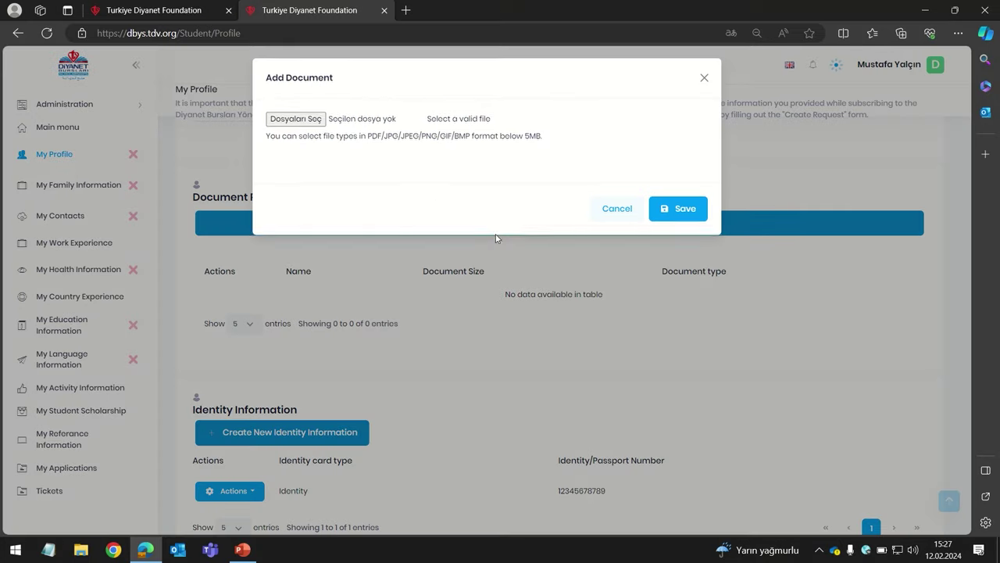
left_click(296, 119)
left_click(164, 147)
left_click(511, 330)
left_click(669, 232)
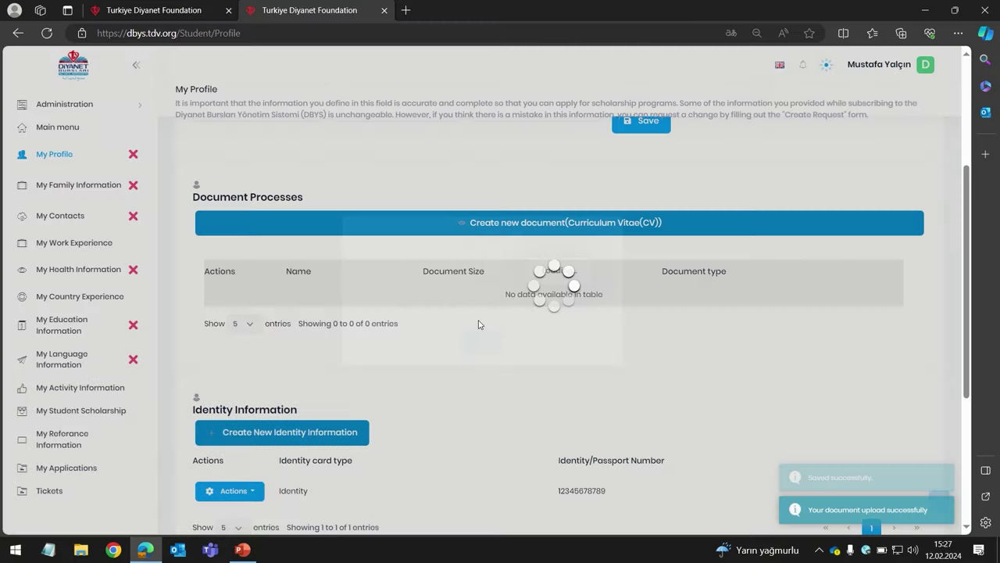
Start a new identity record with Passport as both identity card and card type, and enter the passport number
scroll(475, 326, "down", 2)
left_click(346, 300)
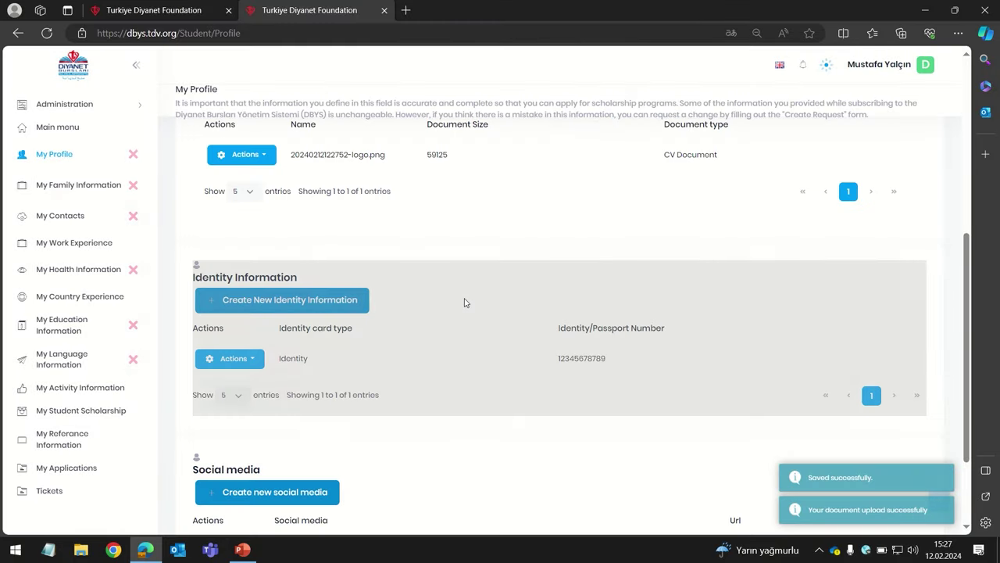
left_click(358, 137)
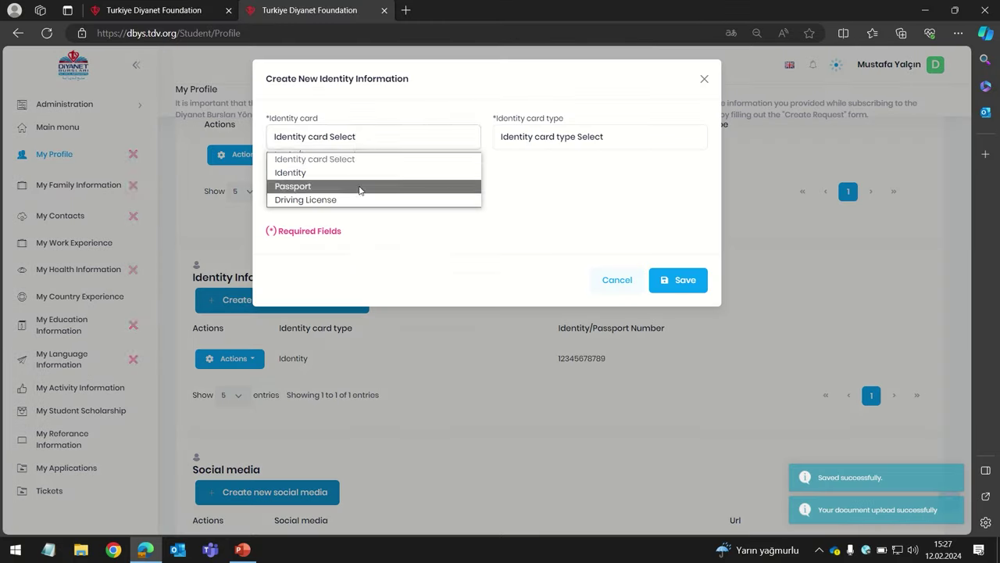
left_click(355, 185)
left_click(518, 137)
left_click(564, 172)
left_click(361, 173)
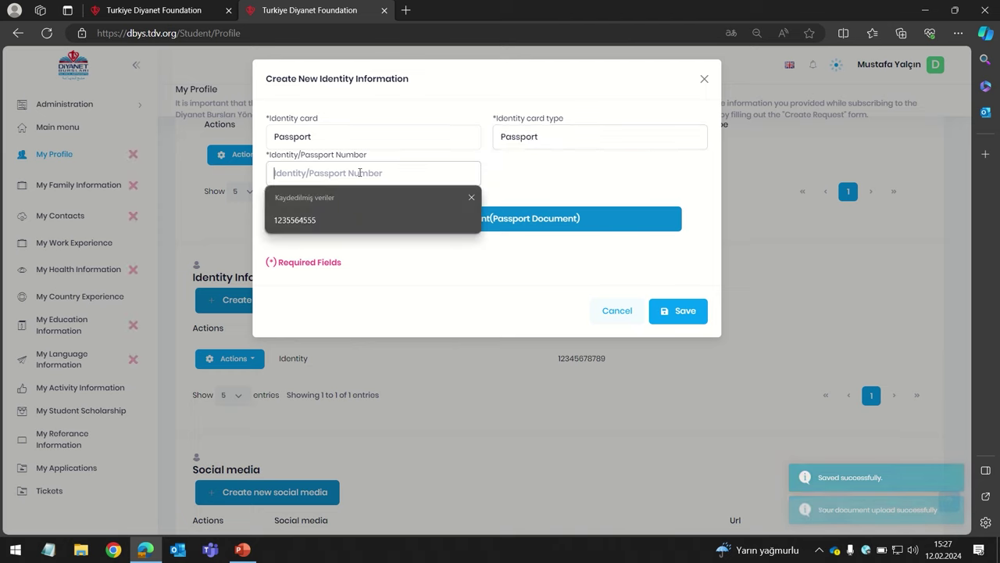
left_click(348, 219)
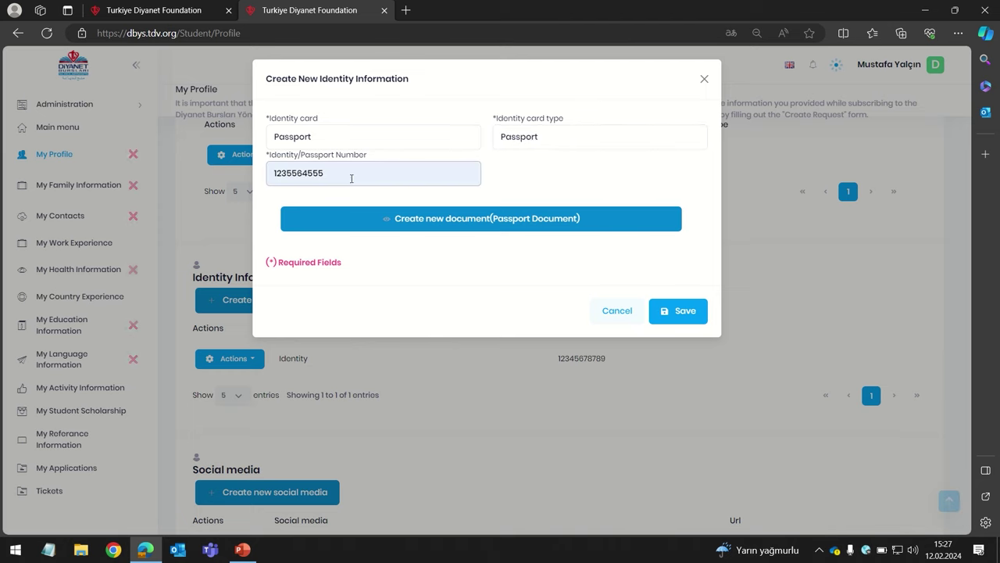
Attach LOGO.png as the Passport Document of the new identity record and save the record
left_click(398, 218)
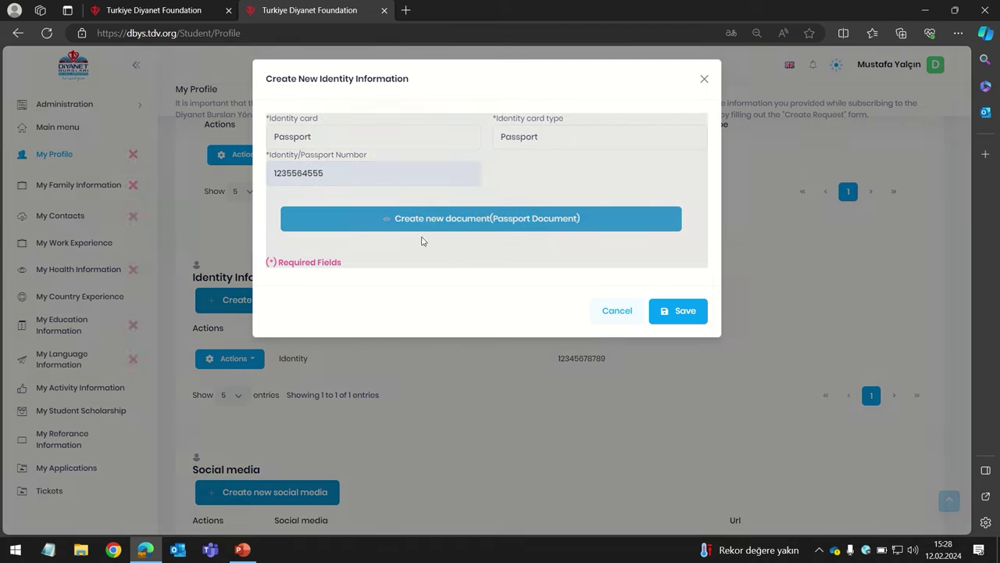
left_click(293, 119)
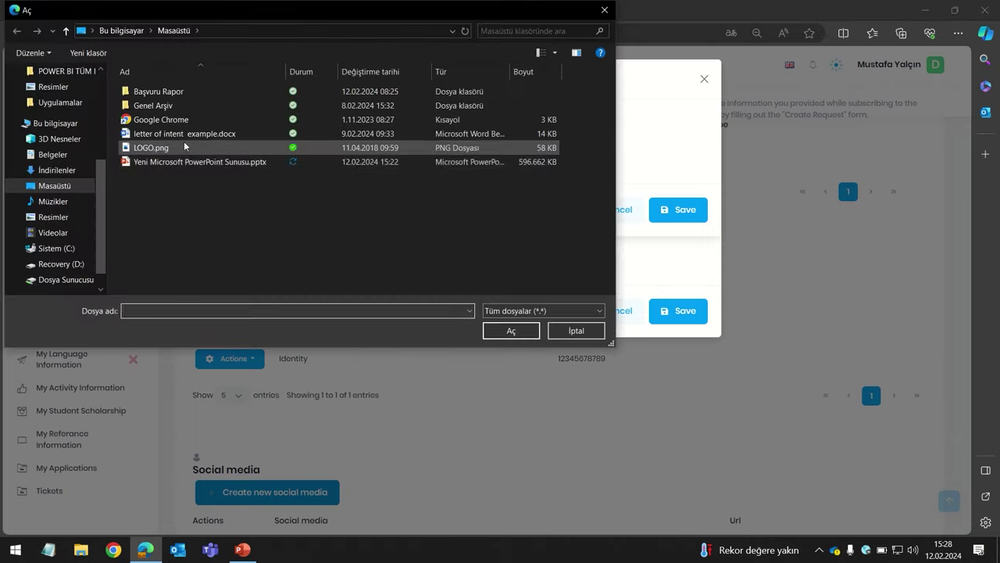
left_click(185, 147)
left_click(509, 329)
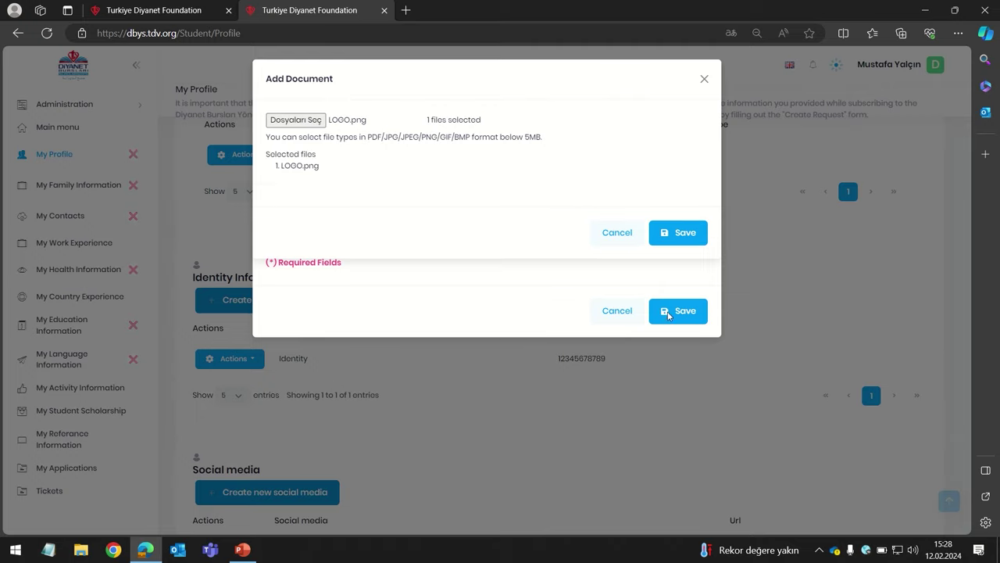
left_click(676, 241)
left_click(485, 341)
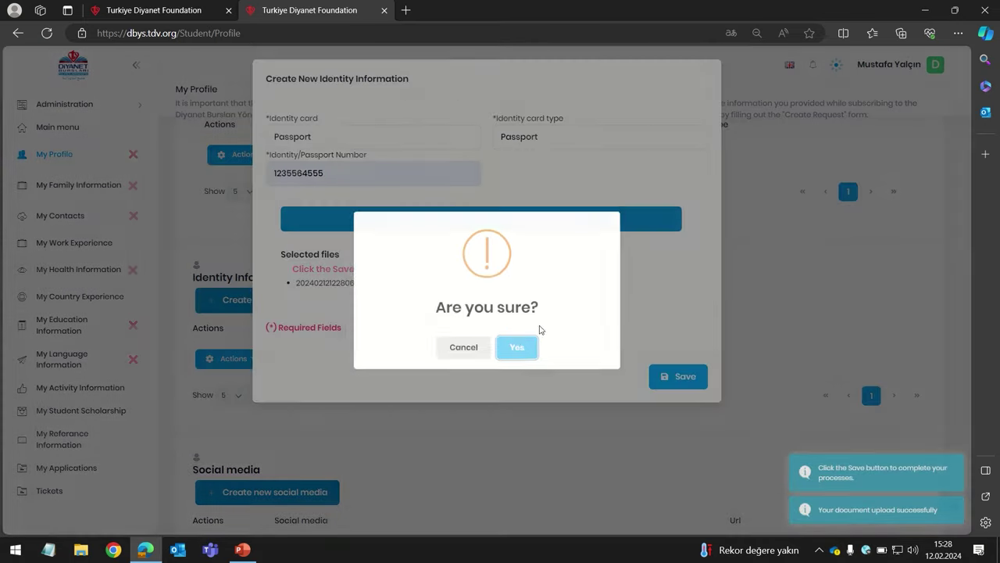
left_click(519, 349)
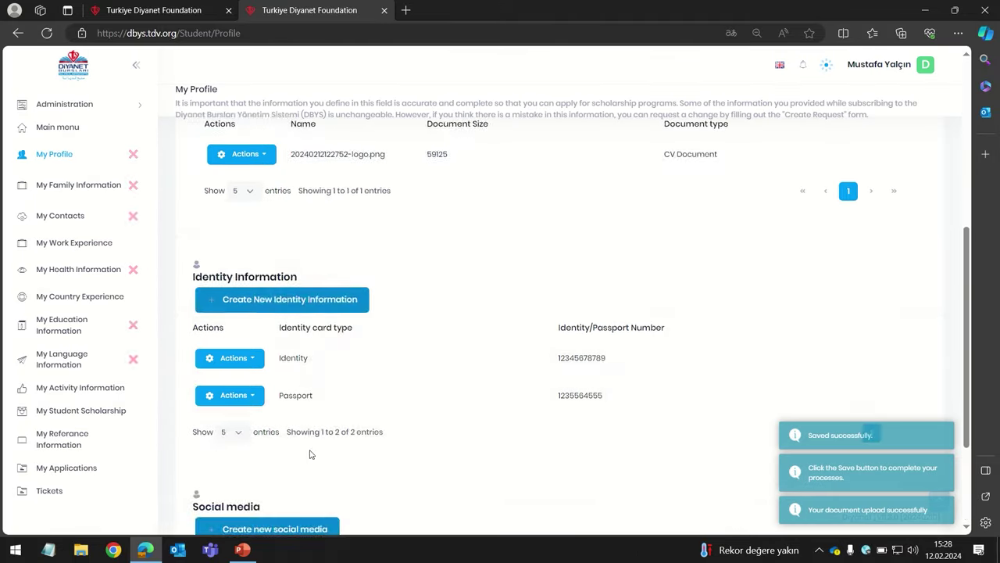
Add a Twitter social media entry with the URL abc to the profile and save it
scroll(309, 397, "down", 3)
left_click(305, 373)
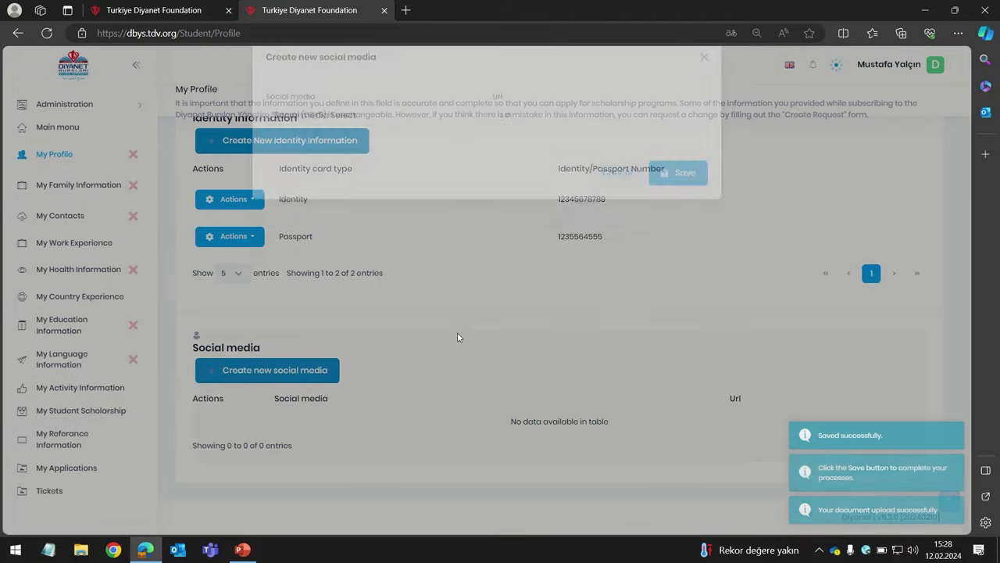
left_click(320, 137)
left_click(313, 171)
left_click(509, 137)
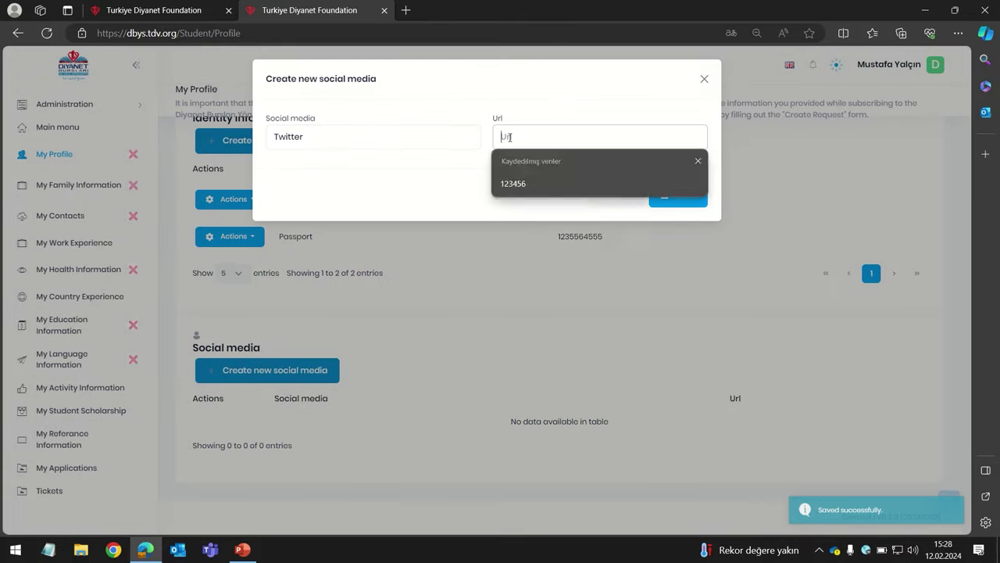
type("asd")
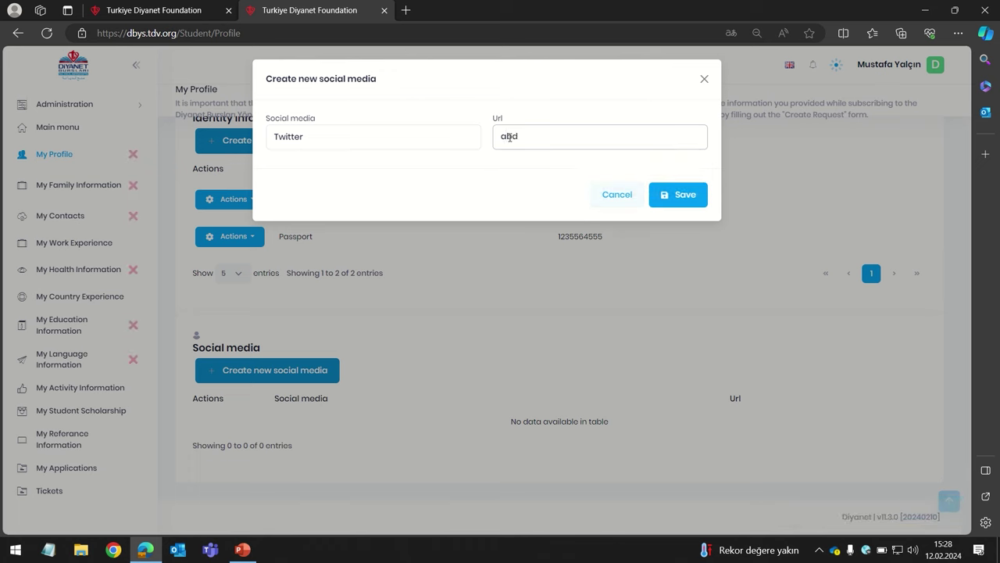
key("BackSpace")
type("c")
left_click(678, 197)
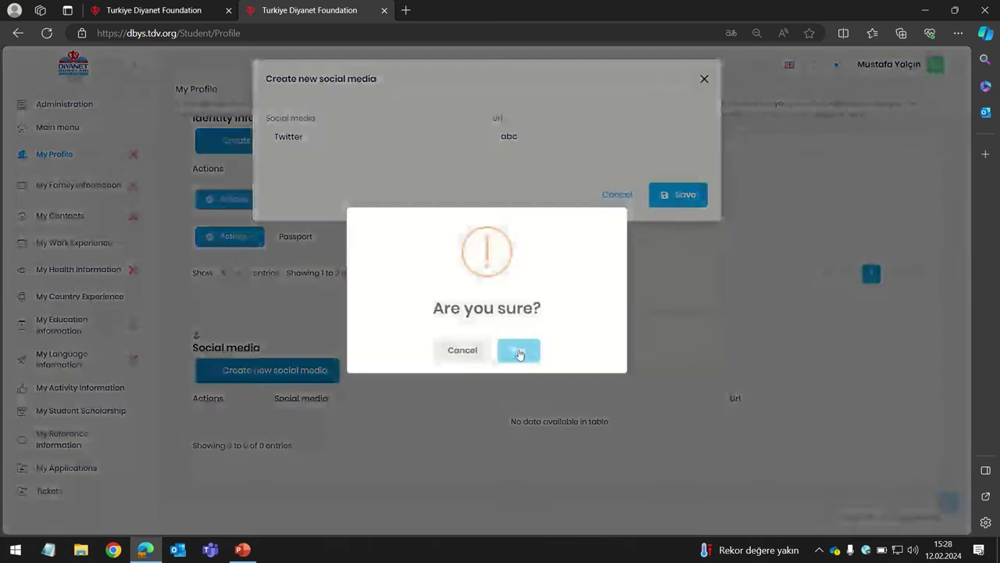
left_click(522, 350)
Open My Family Information and start a new record with family degree Father, filling in the father's name and birth date
scroll(716, 297, "up", 5)
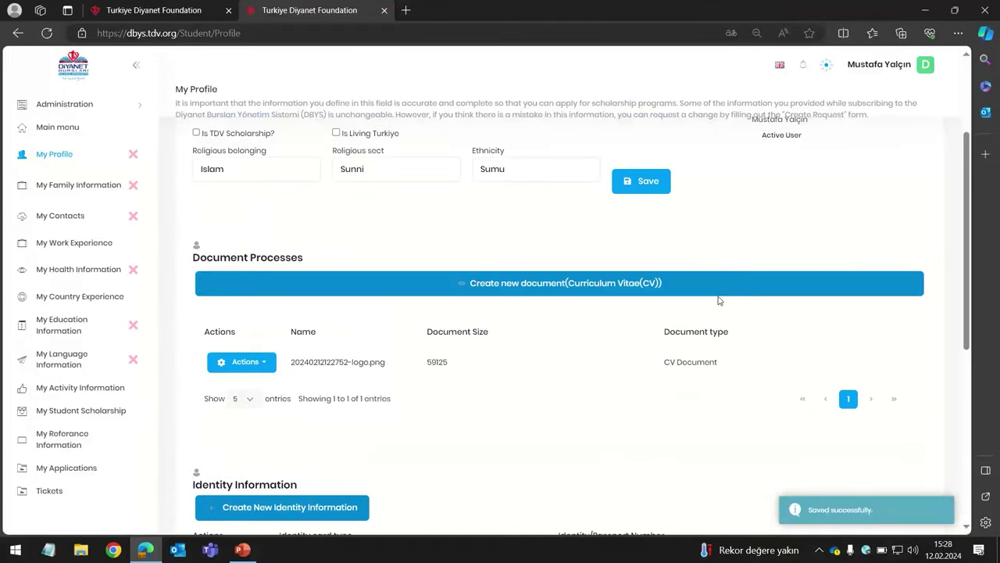
scroll(719, 300, "up", 2)
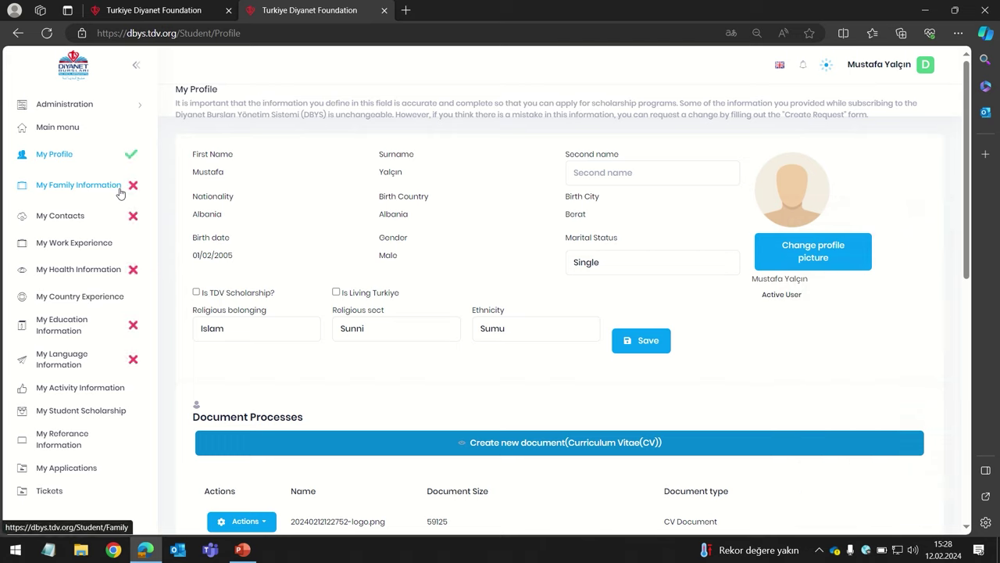
left_click(120, 193)
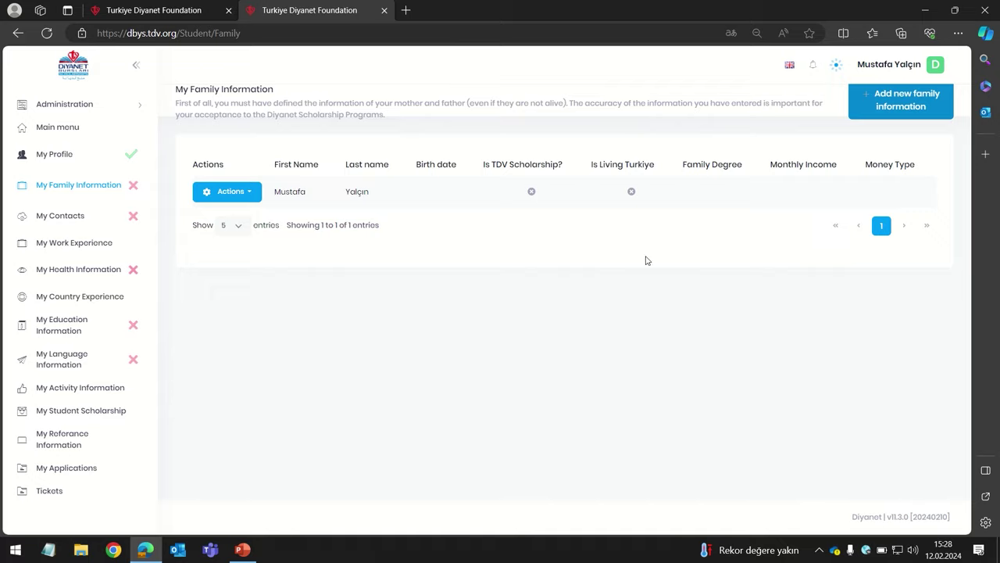
left_click(871, 106)
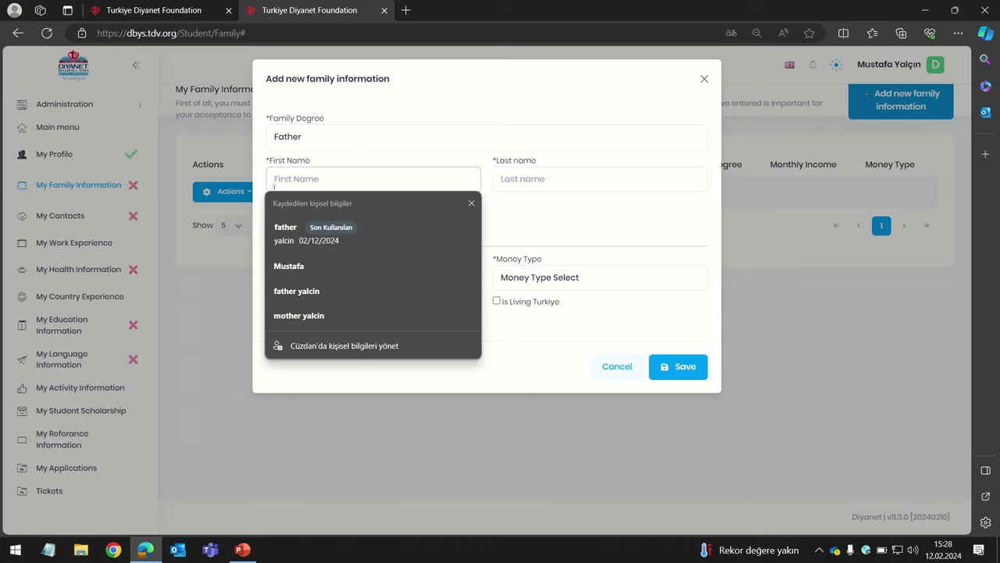
left_click(301, 233)
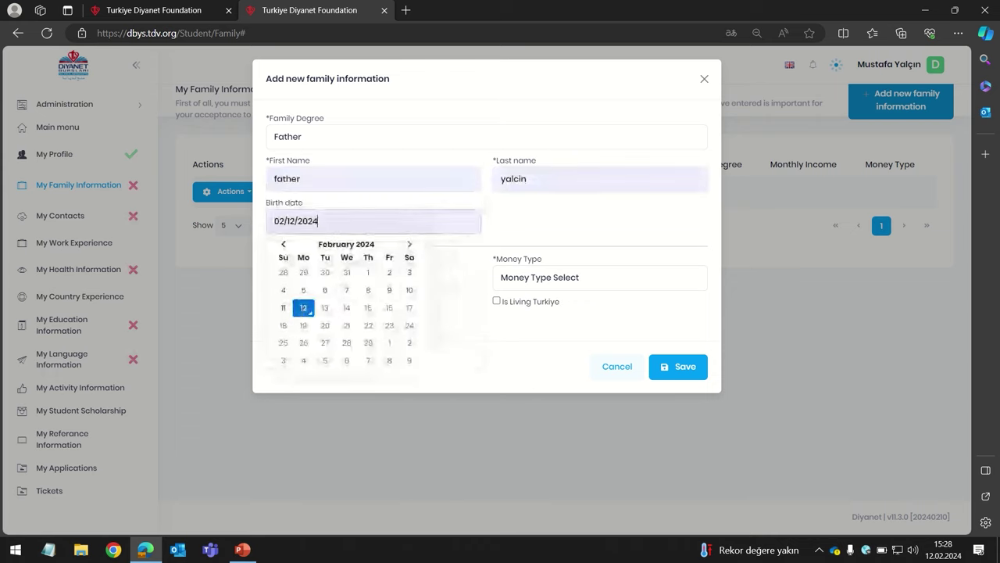
left_click(303, 312)
Set the father's money income to 0-500 and money type to Turkish Lira, and save the record
left_click(395, 285)
left_click(385, 313)
left_click(550, 277)
left_click(545, 340)
left_click(664, 358)
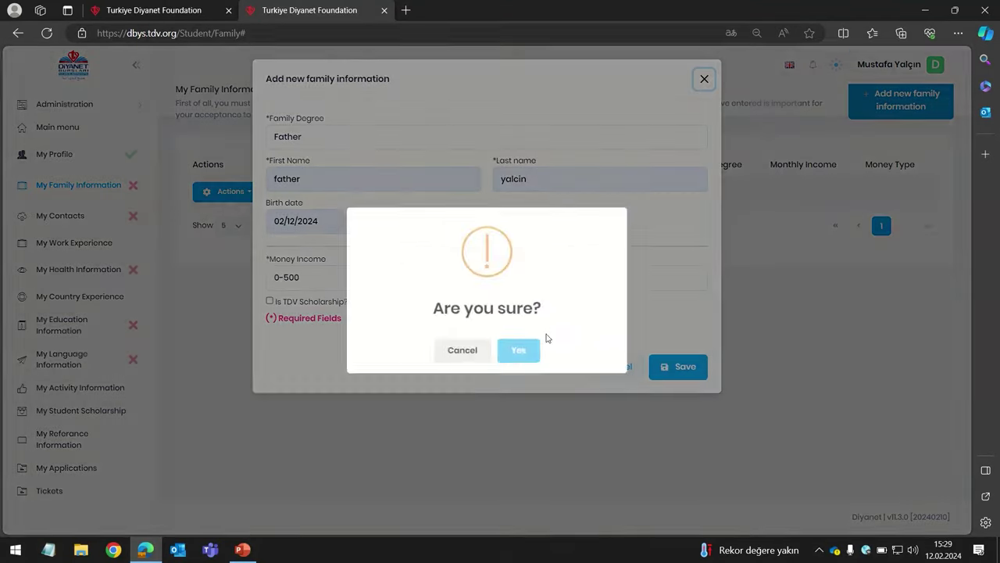
left_click(516, 351)
Start another family record with family degree Mother and fill in the mother's first and last name
left_click(864, 115)
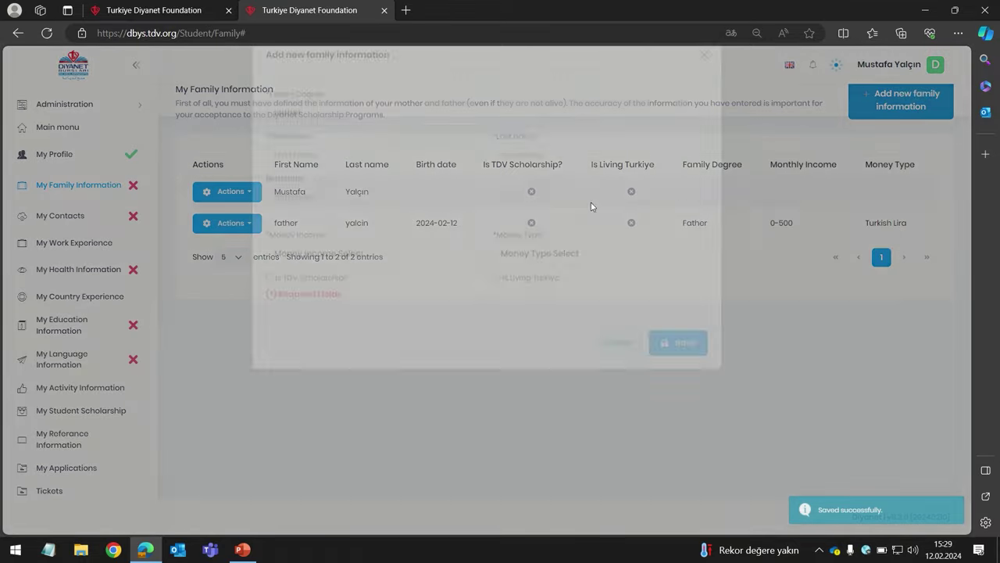
left_click(322, 142)
left_click(321, 173)
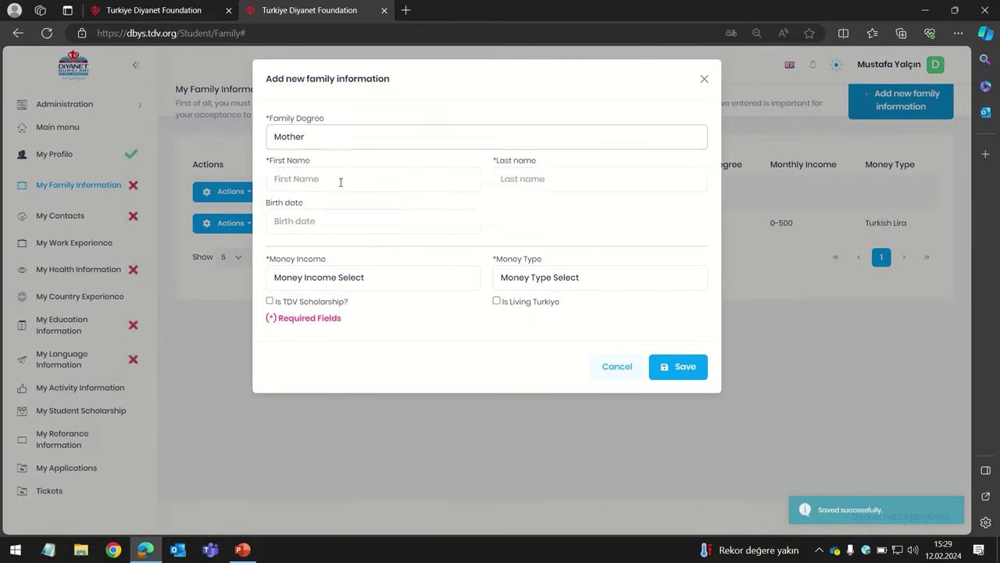
left_click(339, 179)
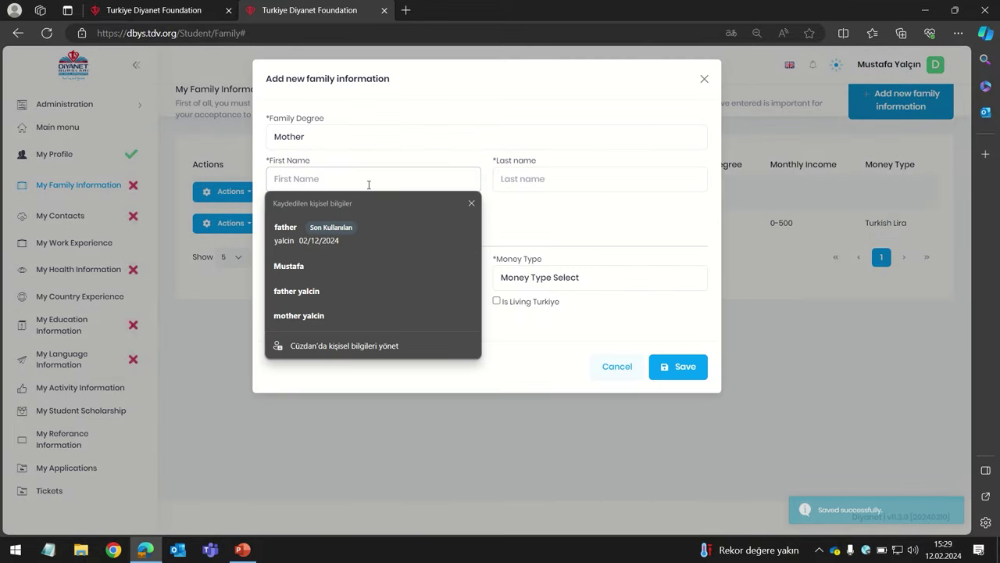
type("mother")
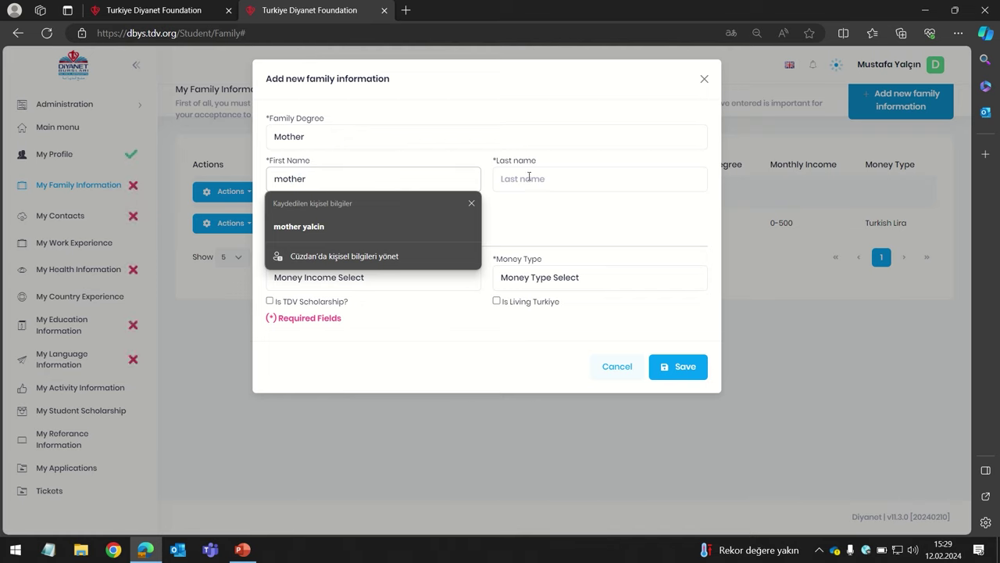
left_click(525, 173)
key("Down")
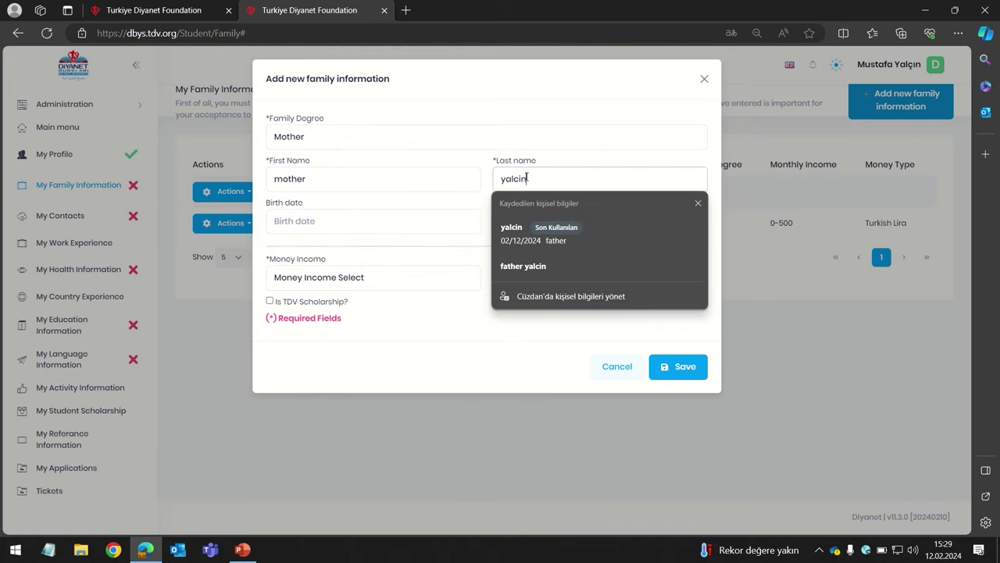
key("Return")
Choose the mother's birth date in the calendar
left_click(406, 221)
left_click(339, 243)
left_click(279, 244)
left_click(279, 245)
left_click(279, 245)
left_click(279, 245)
left_click(279, 245)
left_click(279, 245)
left_click(347, 318)
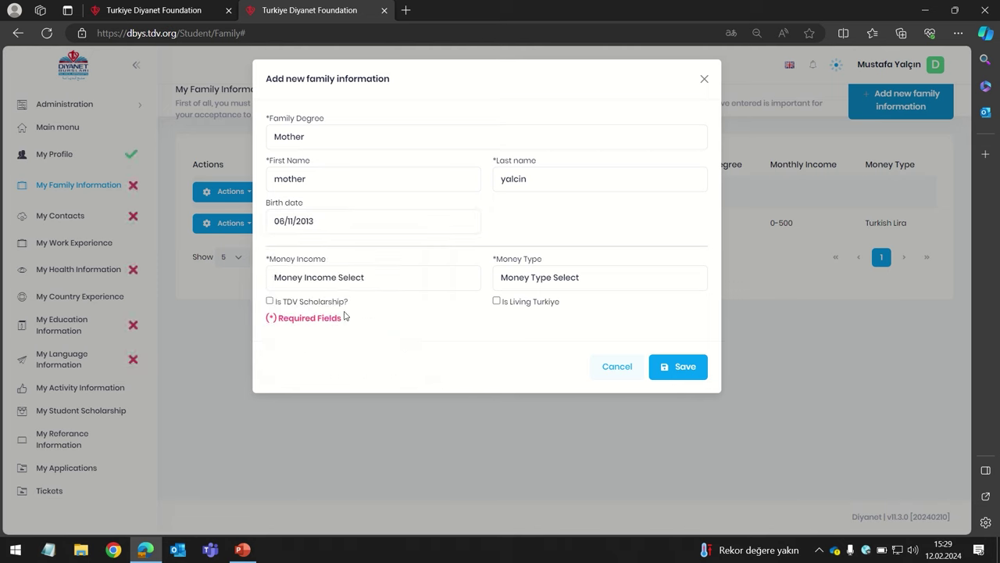
Set the mother's money income to 0-500 and money type to Turkish Lira, and save the record
left_click(365, 283)
left_click(370, 314)
left_click(561, 280)
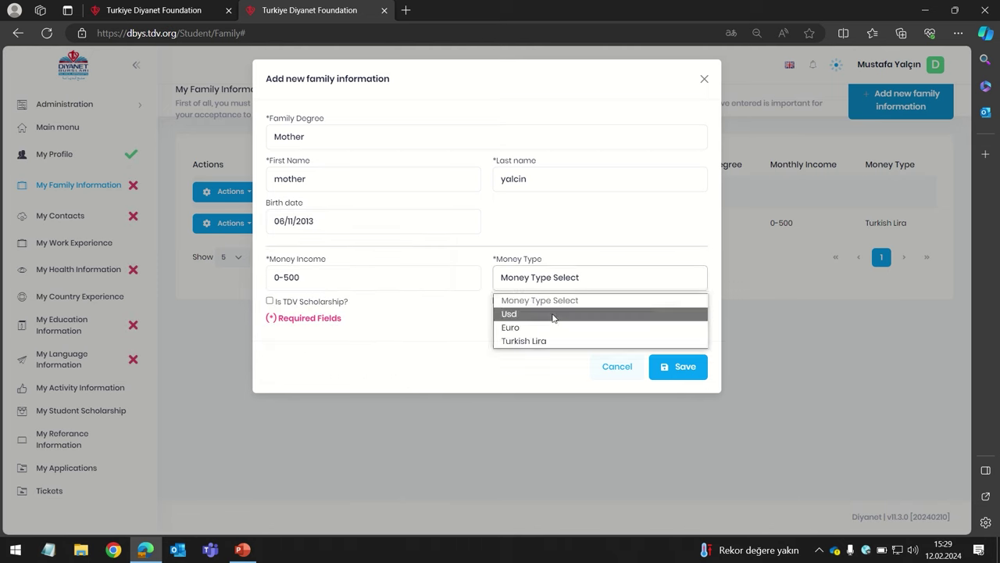
left_click(554, 339)
left_click(673, 366)
left_click(525, 353)
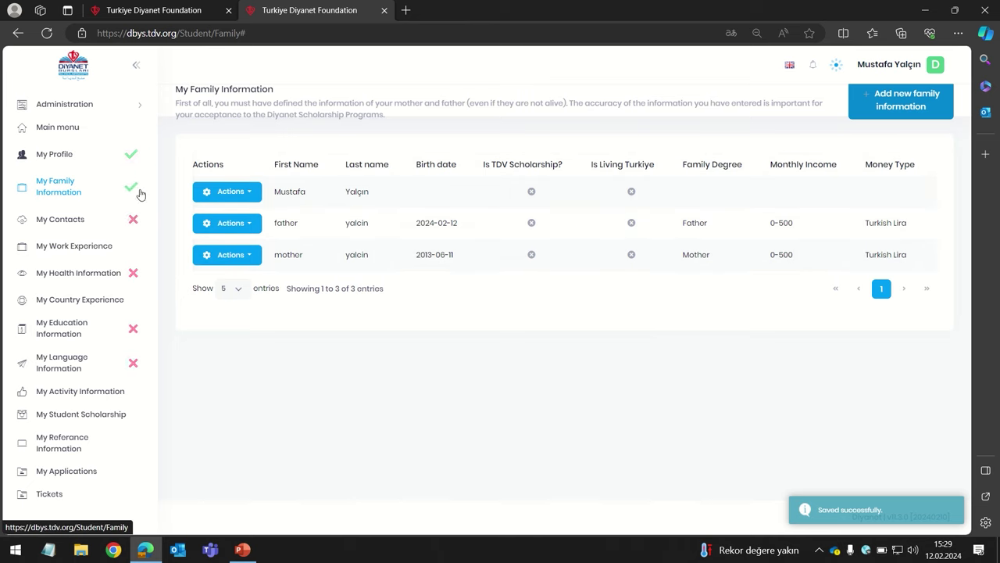
Open My Contacts and start a new contact for the applicant, filling in the reside address and postal code
left_click(129, 218)
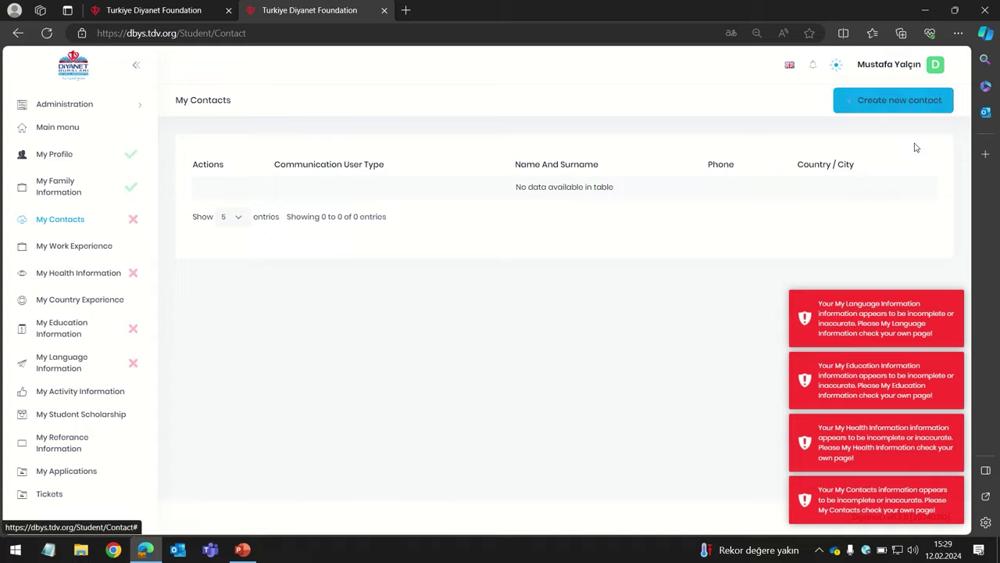
left_click(904, 106)
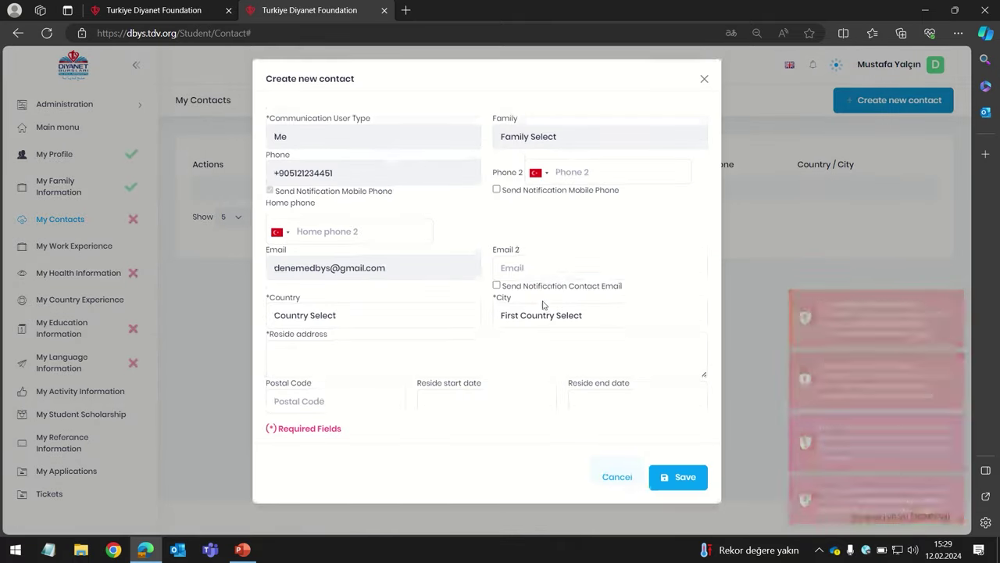
left_click(426, 350)
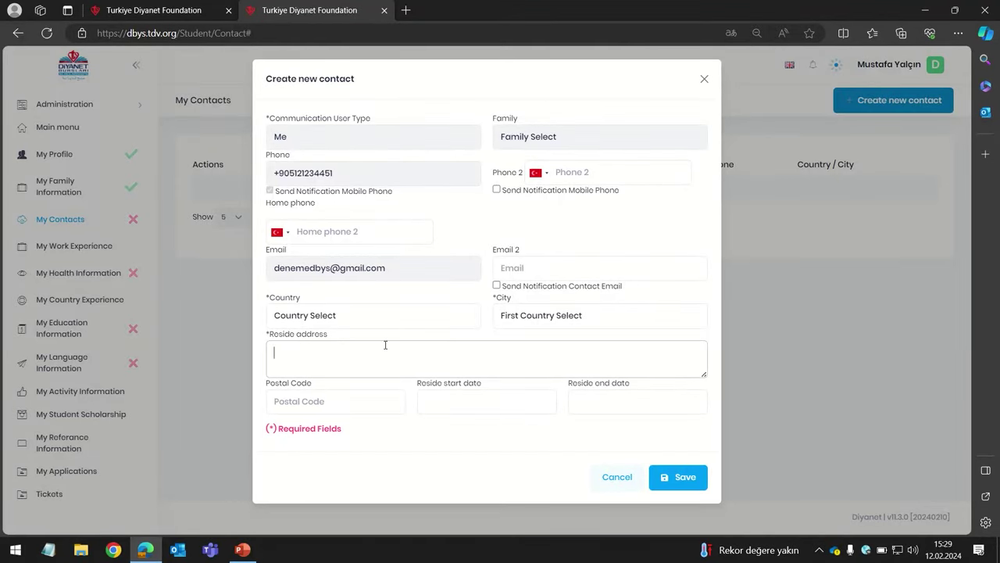
type("e")
left_click(341, 410)
type("06900")
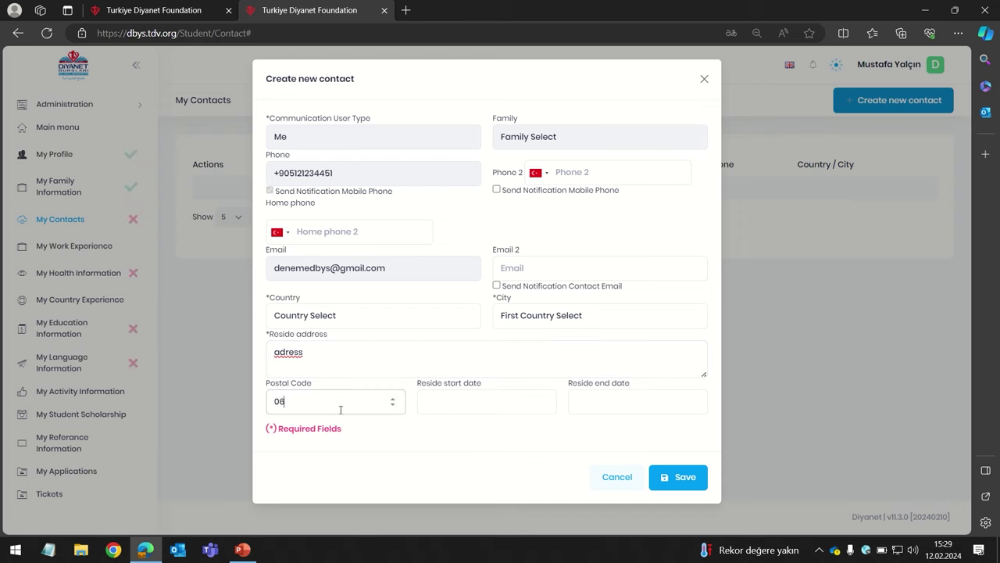
Set the contact's country to Albania and city to Berat, and save the contact
left_click(669, 475)
left_click(357, 325)
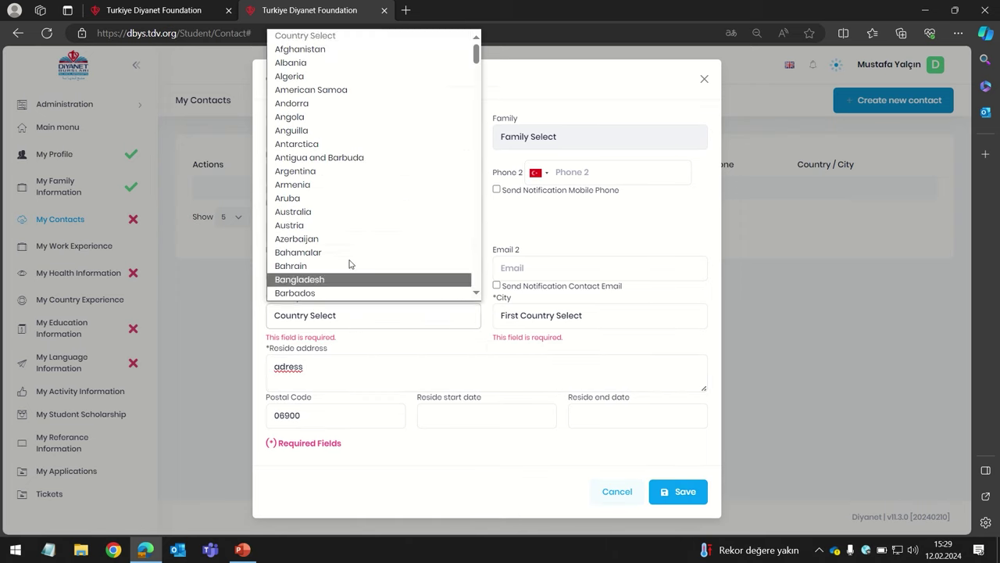
left_click(351, 64)
left_click(547, 319)
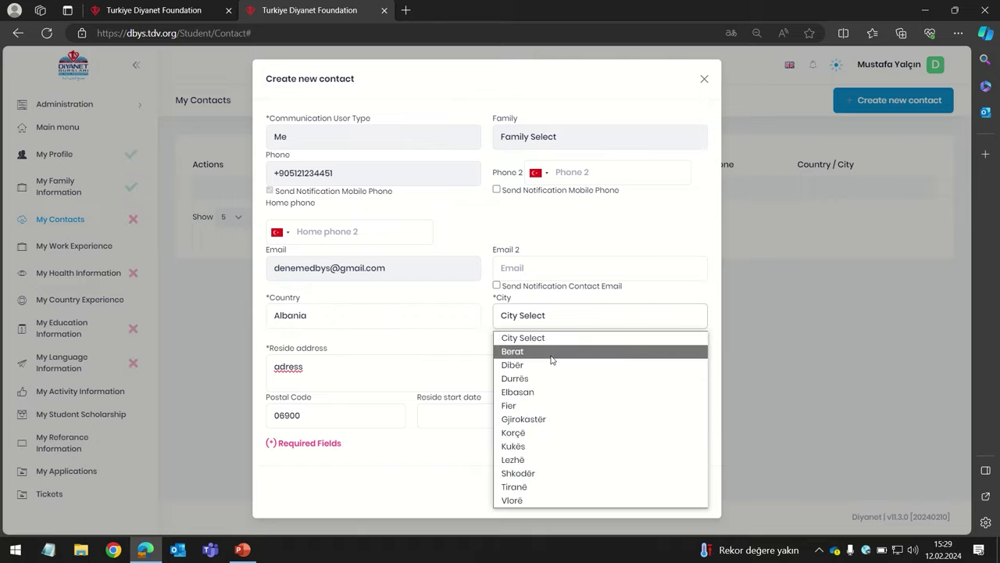
left_click(550, 351)
left_click(669, 476)
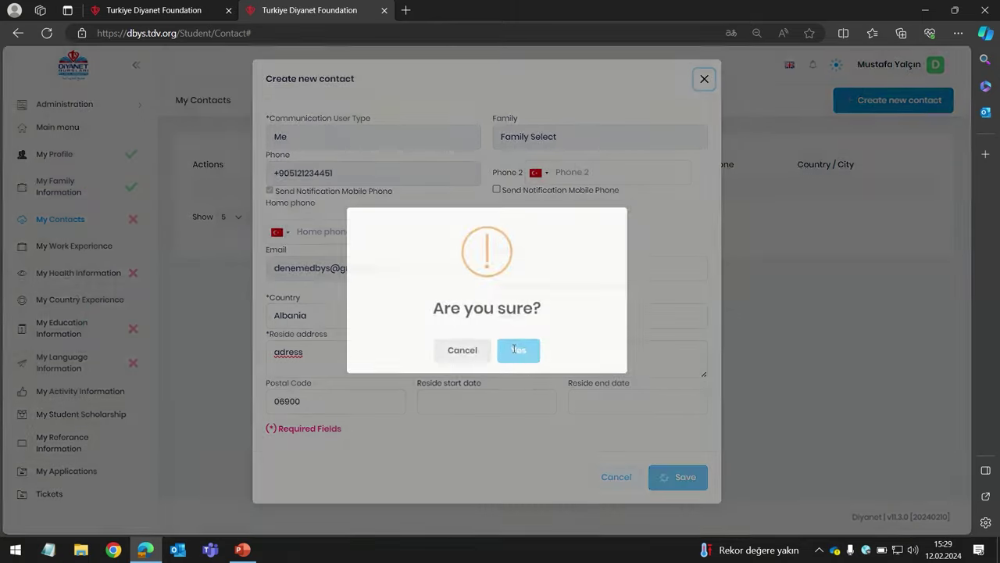
left_click(517, 350)
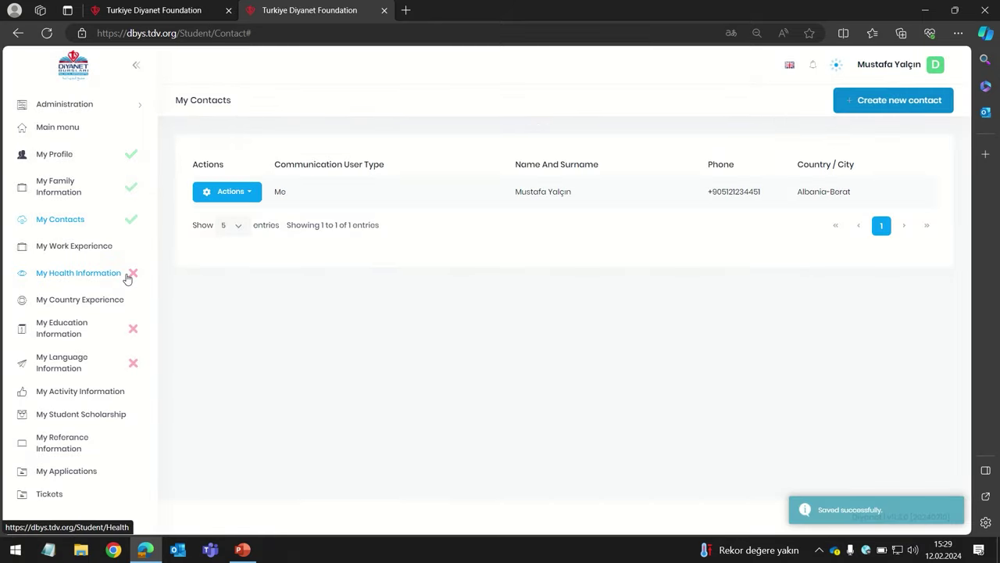
Open My Health Information, create a health record for the applicant with blood group A rh+, and save and confirm it
left_click(127, 277)
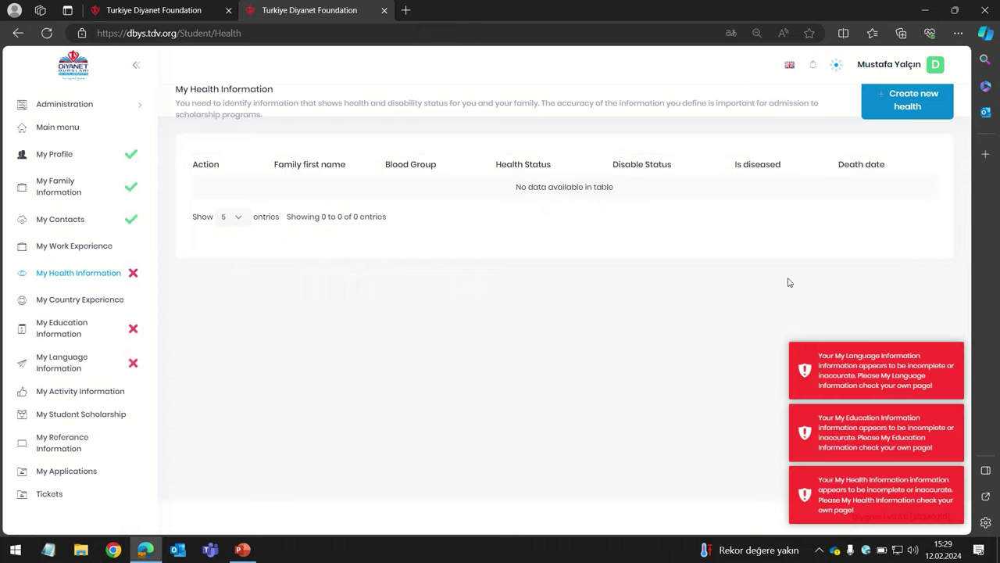
left_click(912, 100)
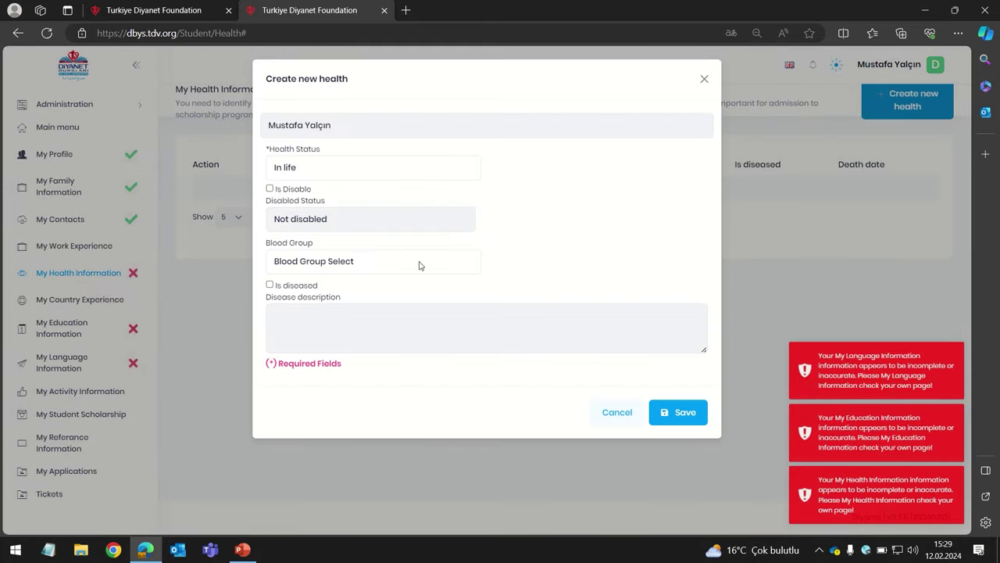
left_click(279, 192)
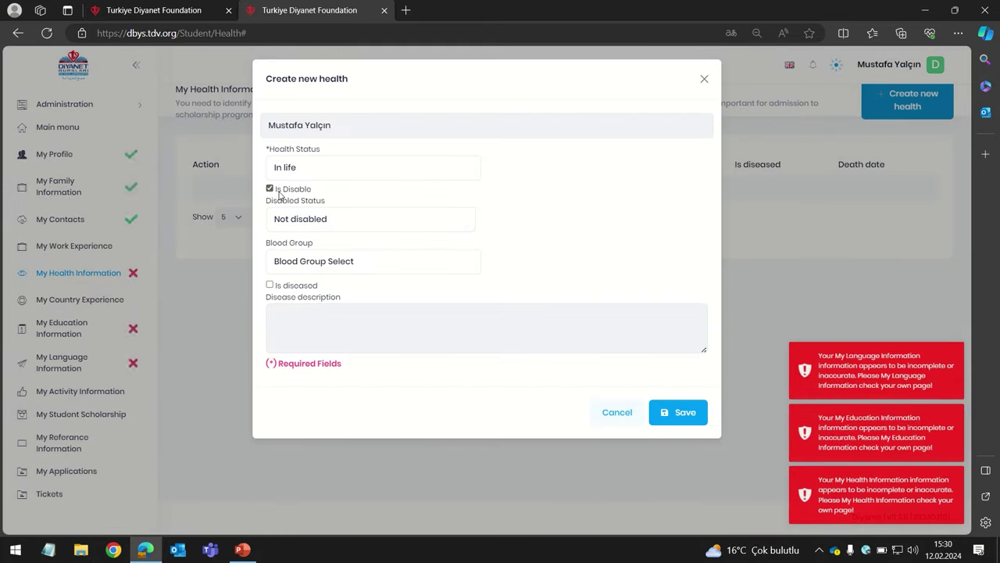
left_click(279, 192)
left_click(336, 265)
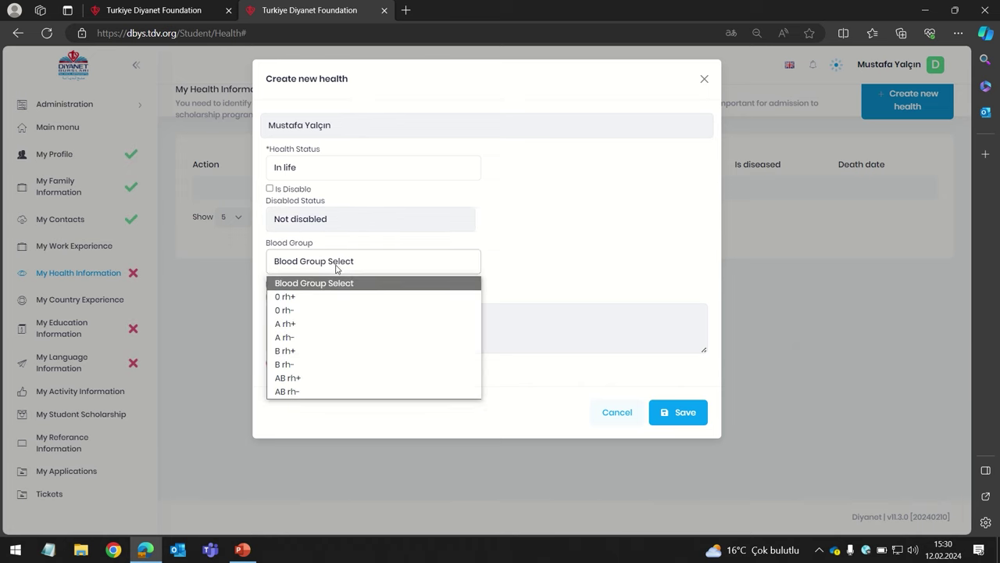
left_click(346, 323)
left_click(684, 412)
left_click(520, 349)
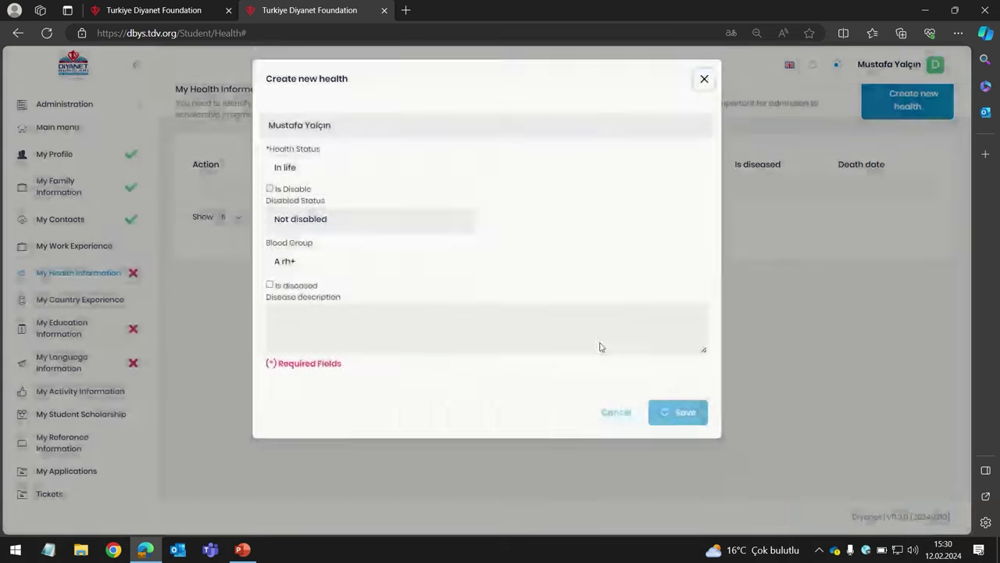
Open My Education Information and set the secondary school's city to Berat and institution to IF YOU CAN NOT FIND YOUR SCHOOL, CHOOSE THIS OPTION
left_click(64, 331)
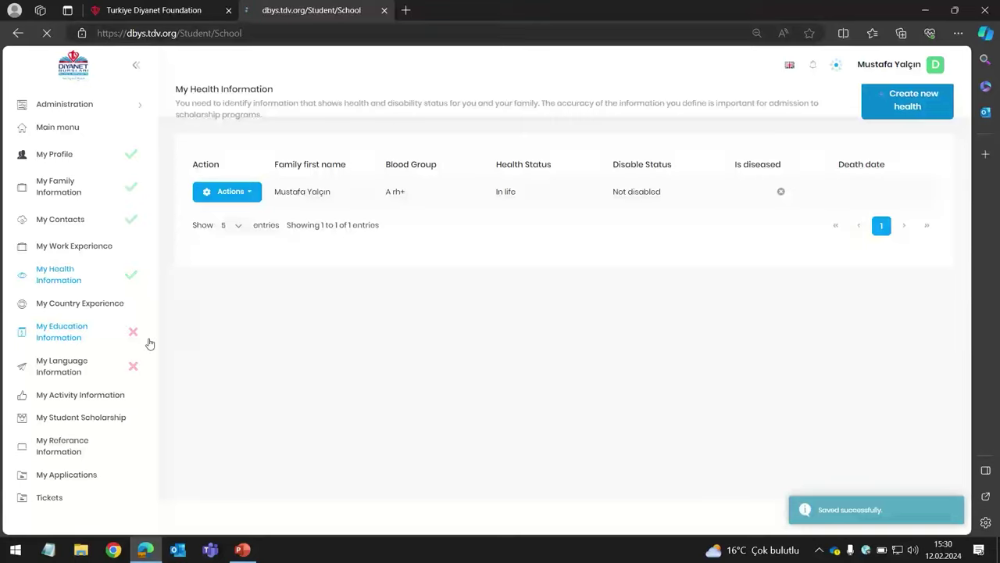
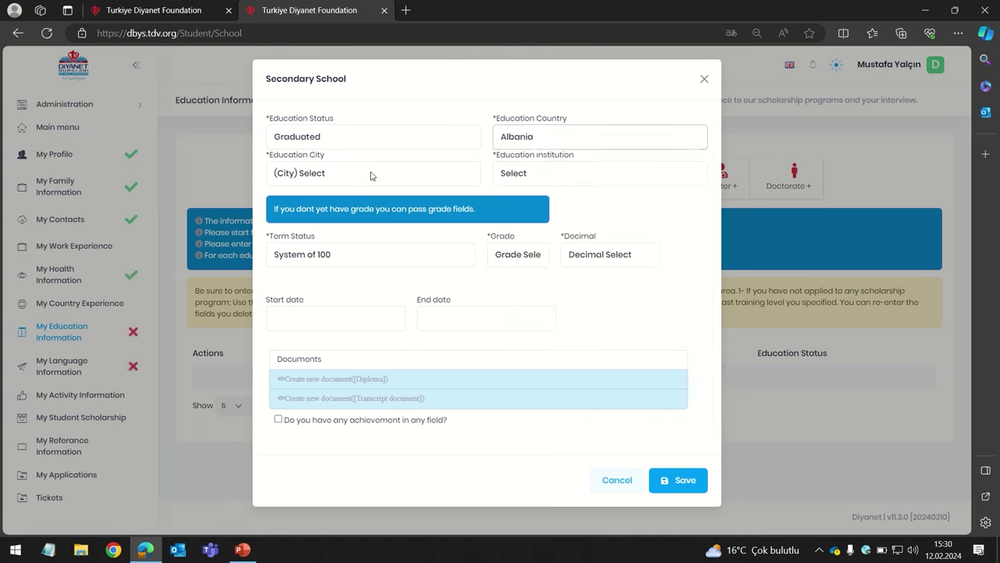
left_click(370, 174)
left_click(352, 209)
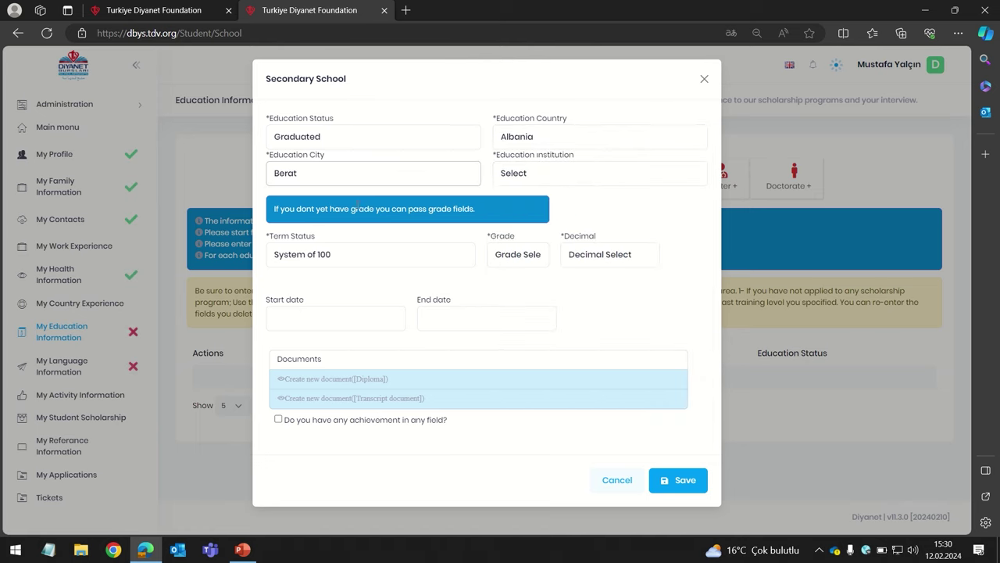
left_click(527, 175)
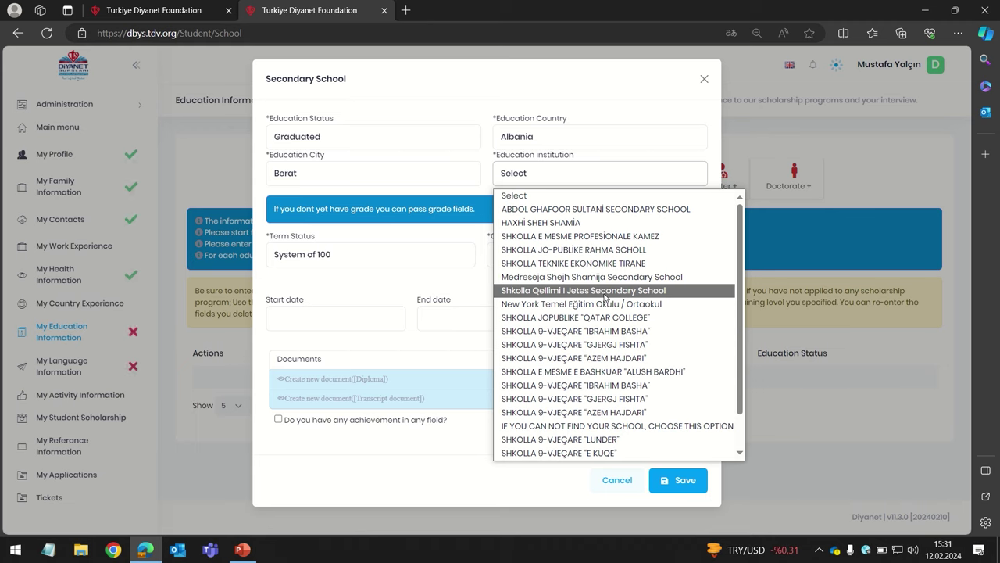
scroll(608, 329, "down", 1)
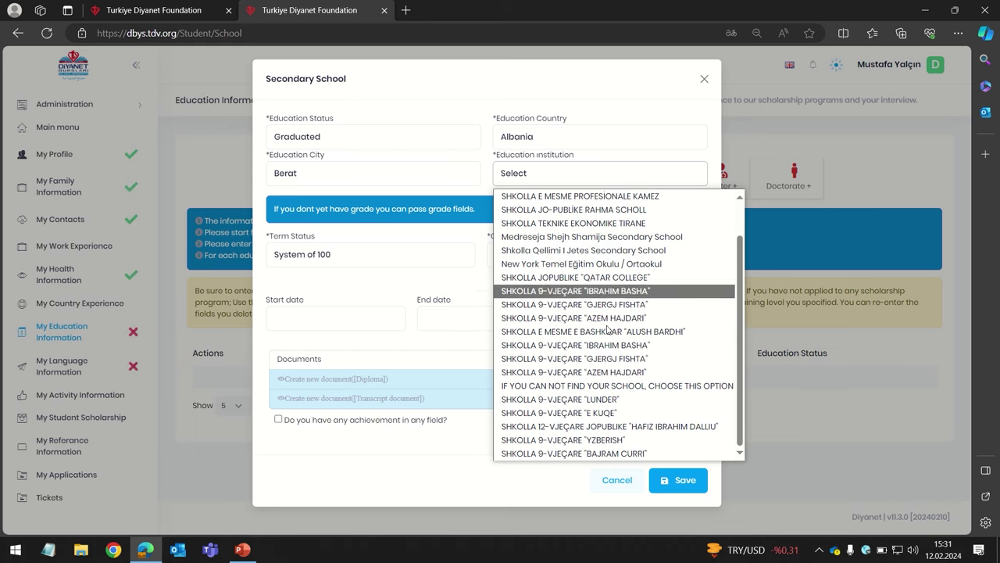
left_click(569, 386)
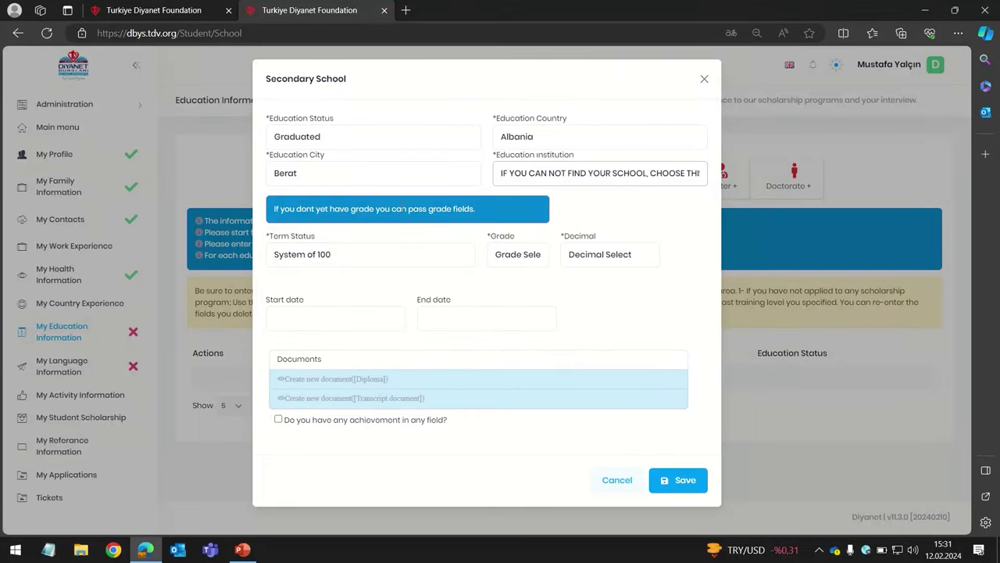
Set the secondary school's term status to System of 5, with grade 4 and decimal 13
left_click(356, 253)
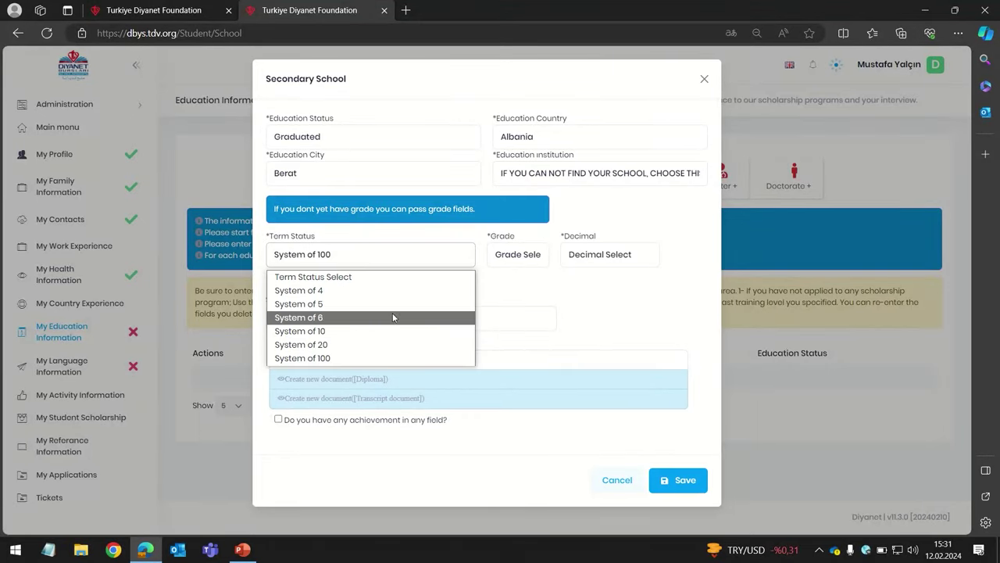
left_click(393, 317)
left_click(442, 263)
left_click(421, 303)
left_click(523, 257)
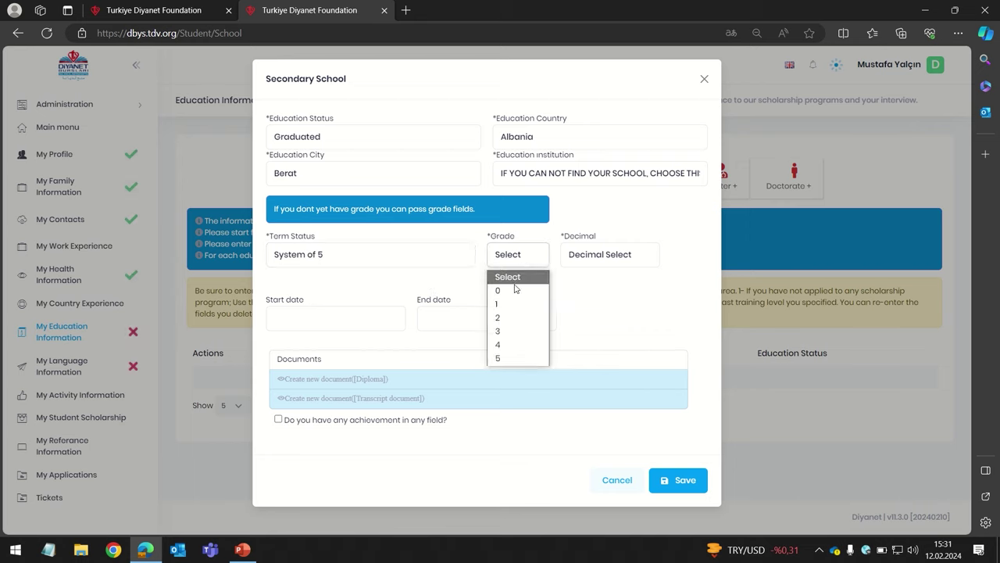
left_click(518, 343)
left_click(606, 258)
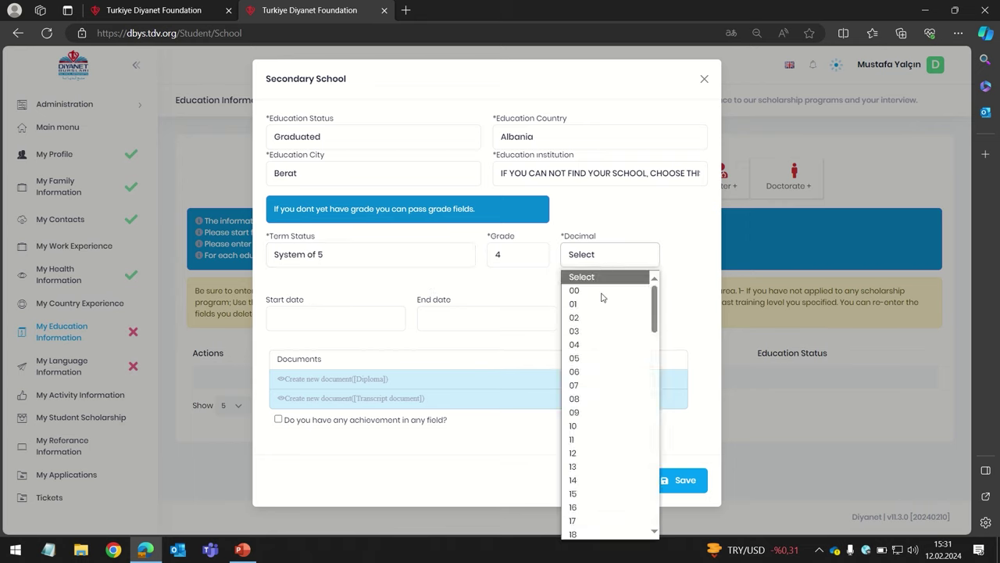
left_click(621, 466)
Set the secondary school's start date to 06/06/2012
left_click(373, 317)
left_click(327, 342)
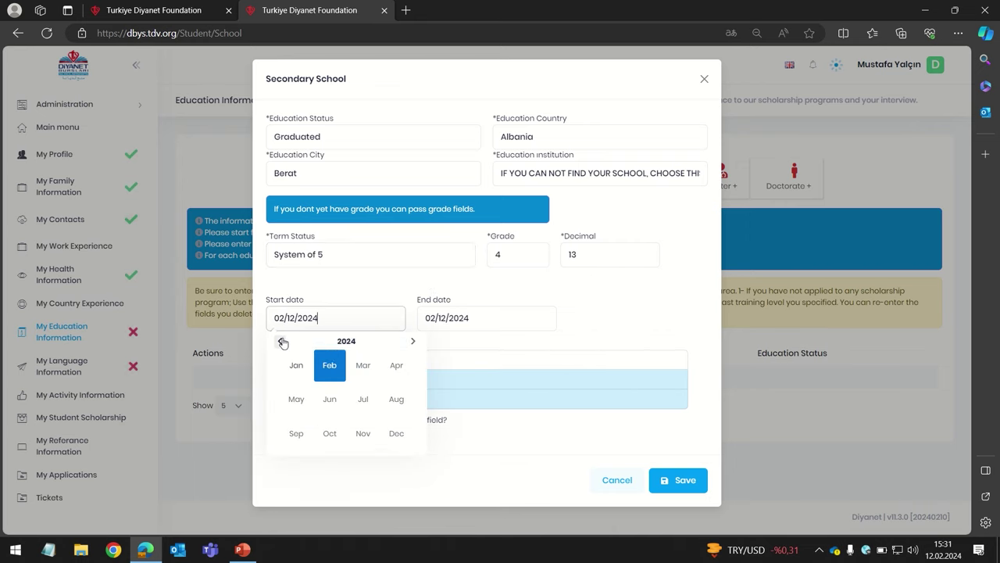
left_click(282, 341)
left_click(282, 342)
left_click(283, 341)
left_click(282, 342)
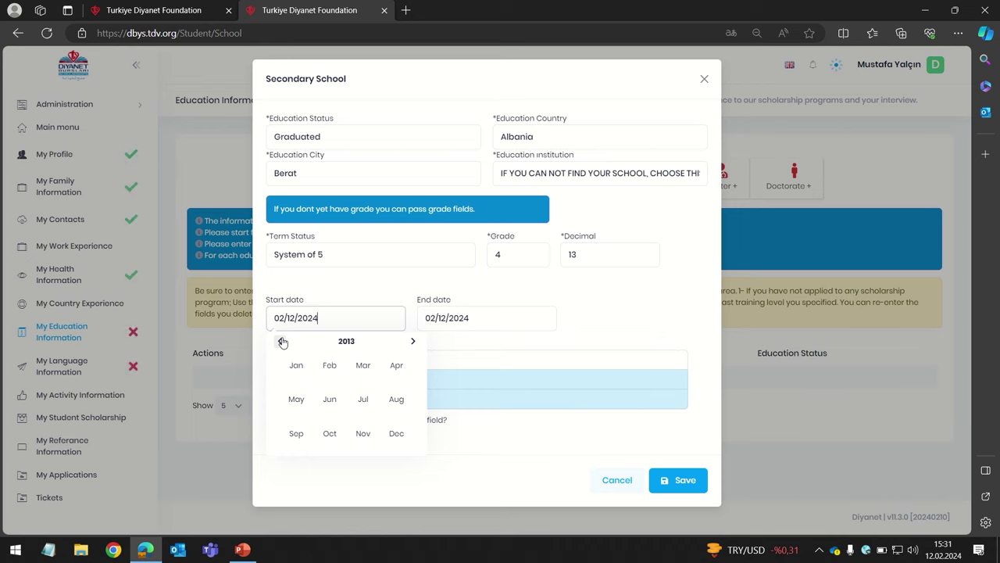
left_click(282, 342)
left_click(329, 398)
left_click(344, 387)
Set the secondary school's end date to 07/03/2020
left_click(474, 319)
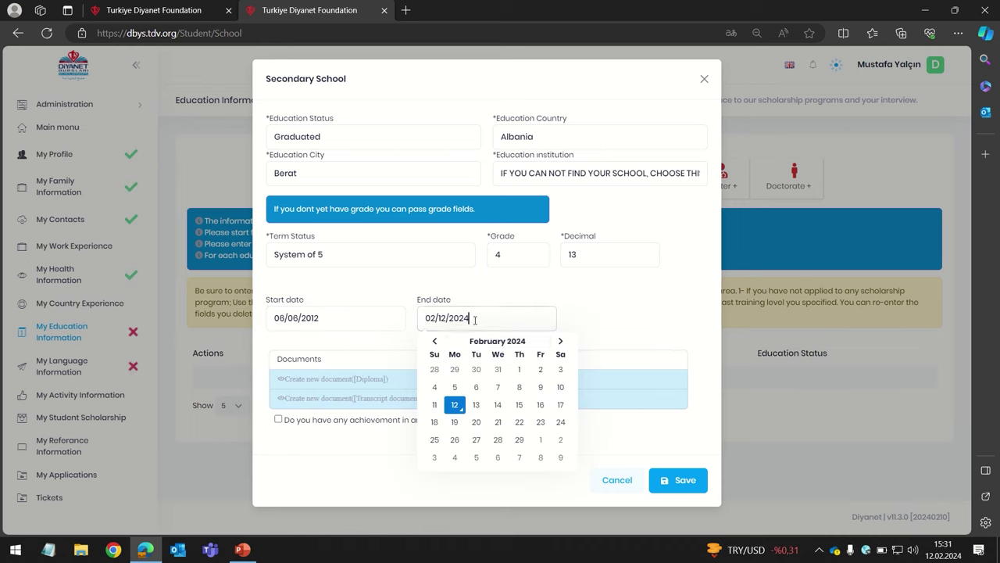
left_click(484, 341)
left_click(431, 341)
left_click(431, 340)
left_click(431, 341)
left_click(431, 340)
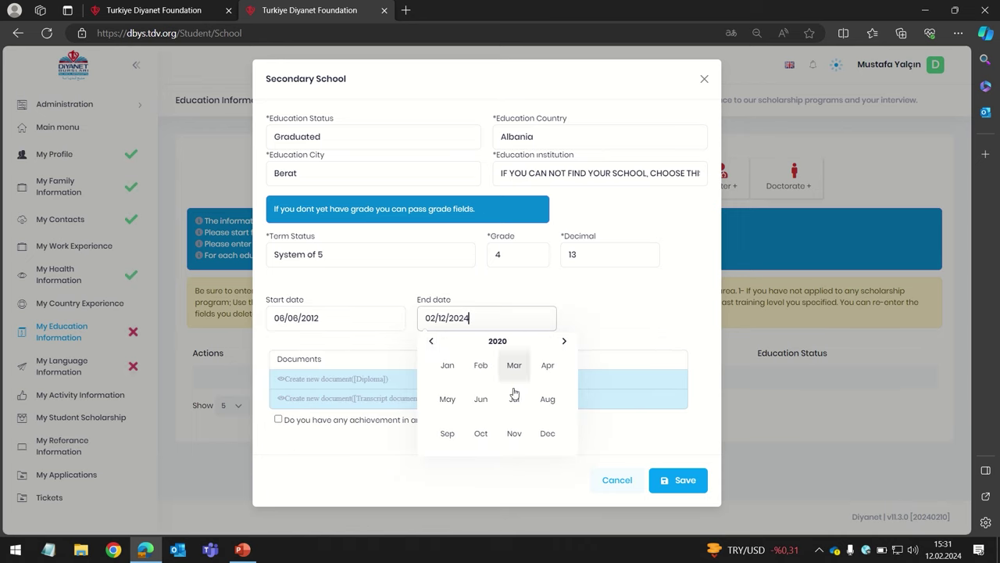
left_click(514, 399)
left_click(497, 371)
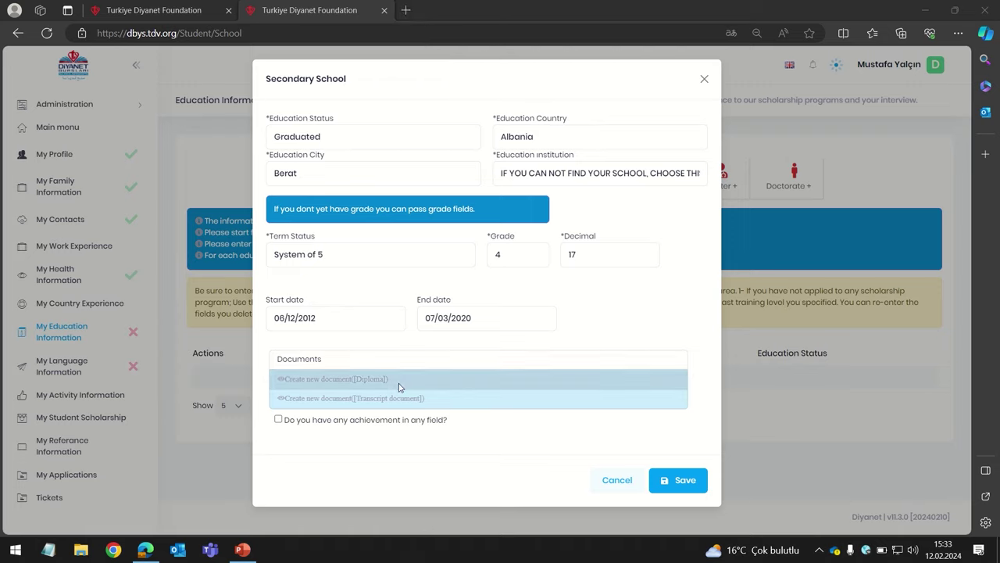
Upload LOGO.png from the desktop as the secondary school diploma document and acknowledge the upload notice
left_click(399, 387)
left_click(309, 123)
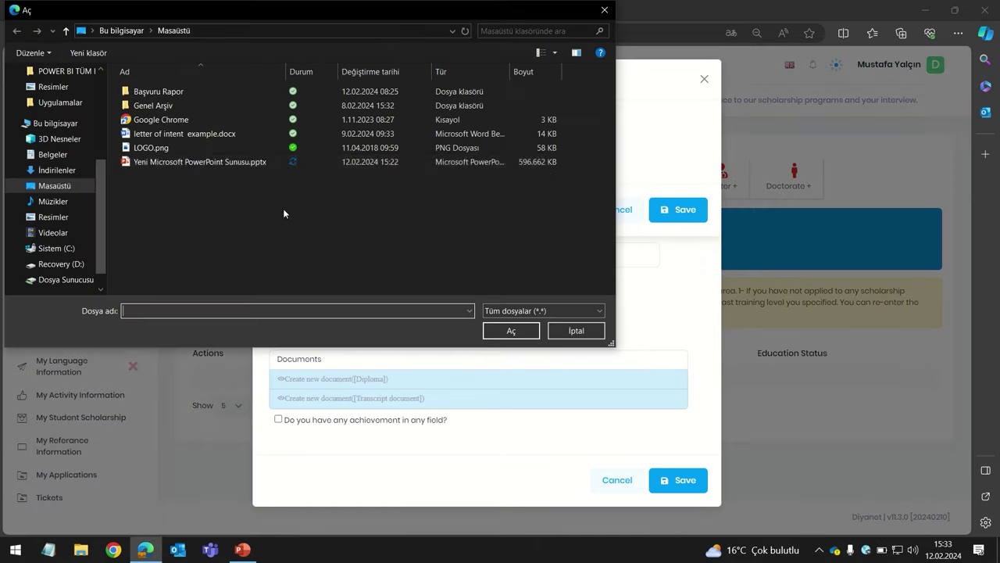
left_click(178, 147)
left_click(502, 331)
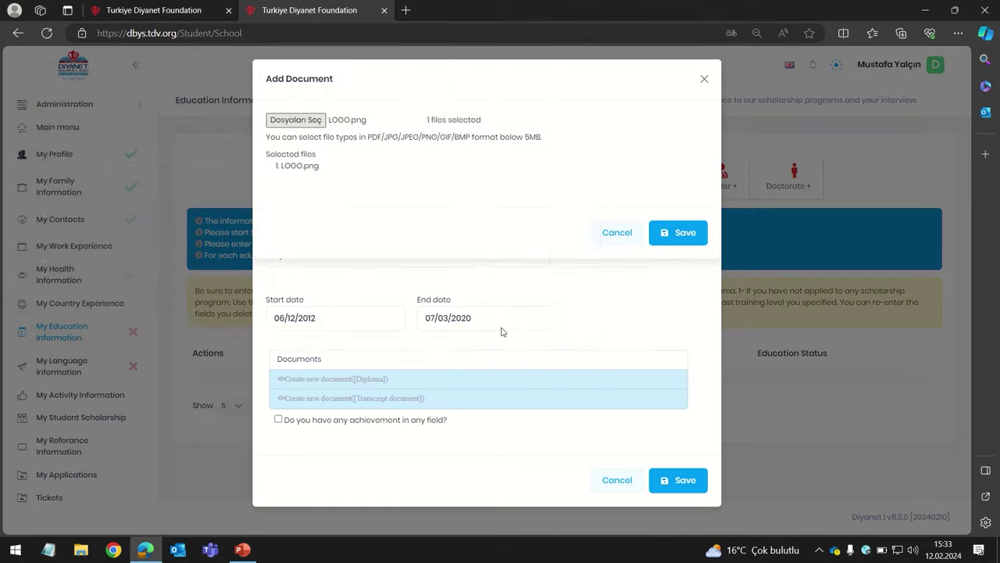
left_click(666, 232)
left_click(499, 342)
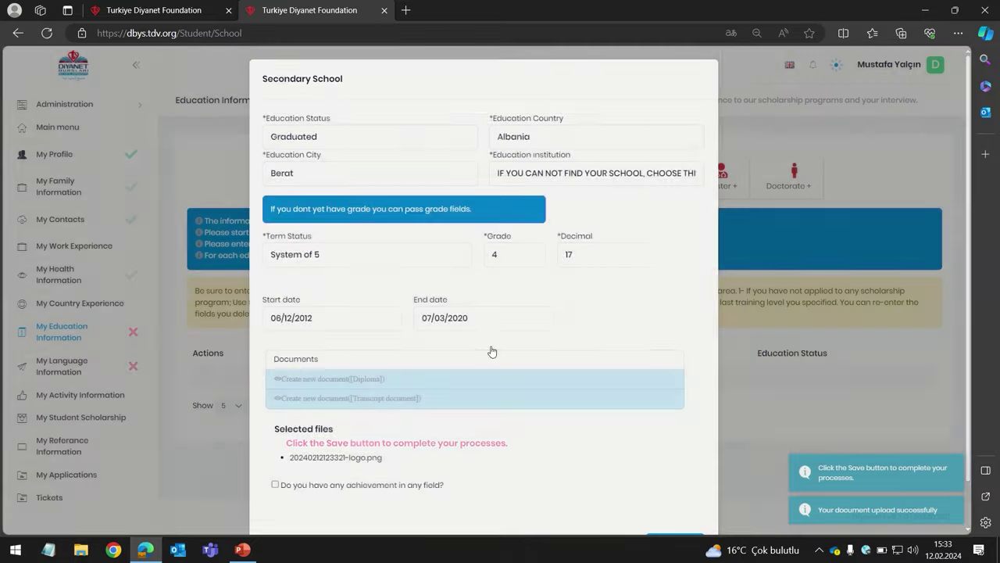
Upload LOGO.png as the secondary school transcript document and acknowledge the upload notice
left_click(402, 398)
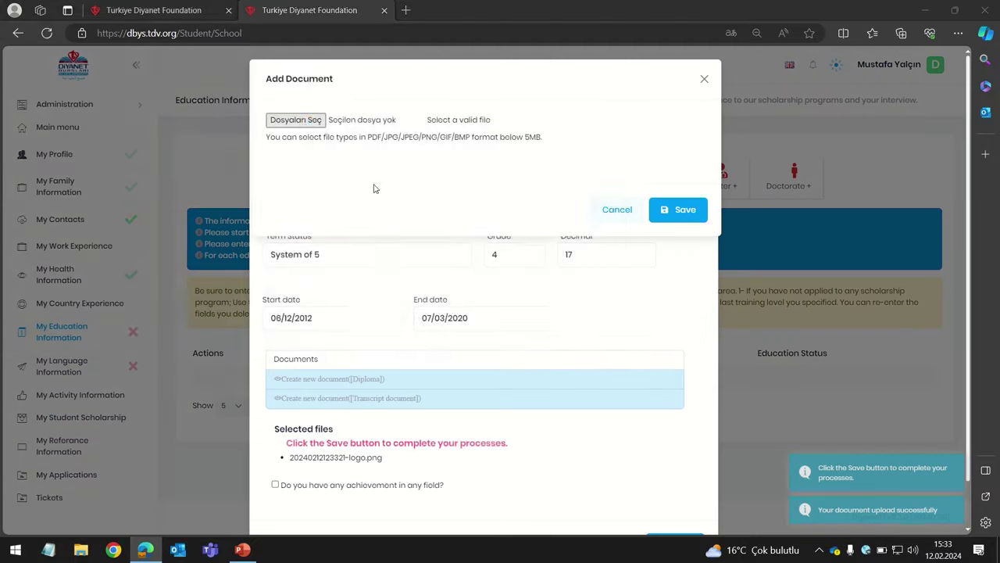
left_click(295, 119)
left_click(258, 148)
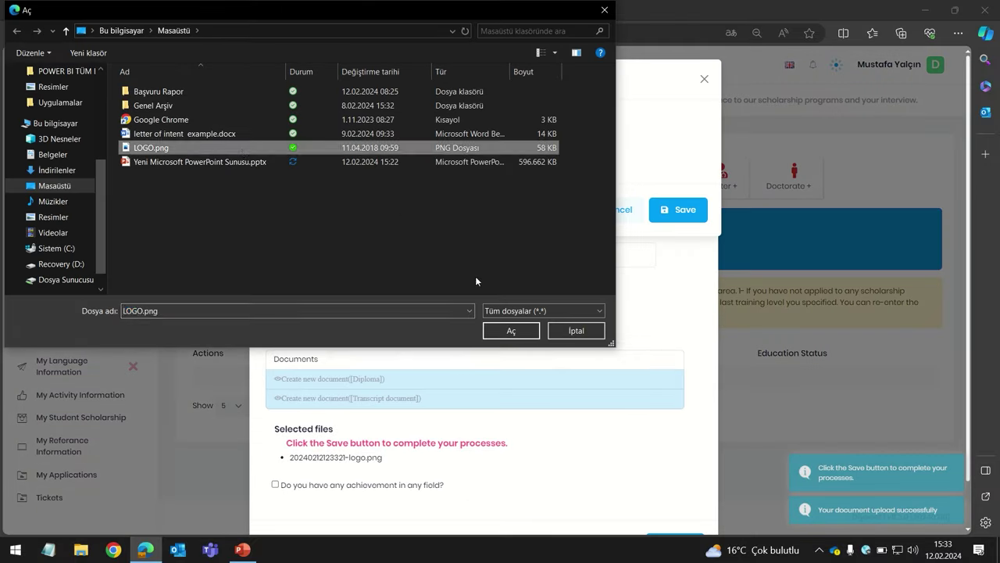
left_click(506, 330)
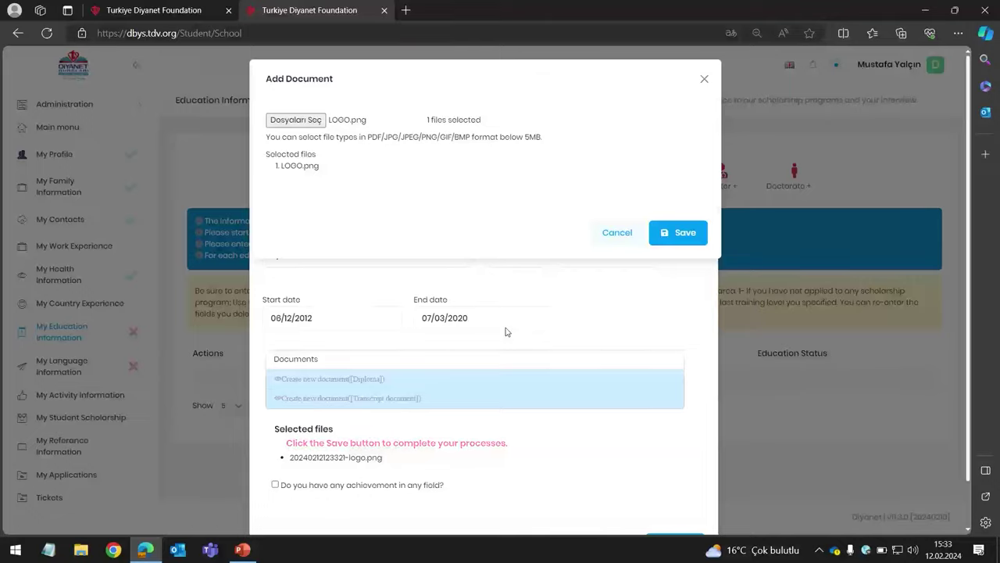
left_click(707, 231)
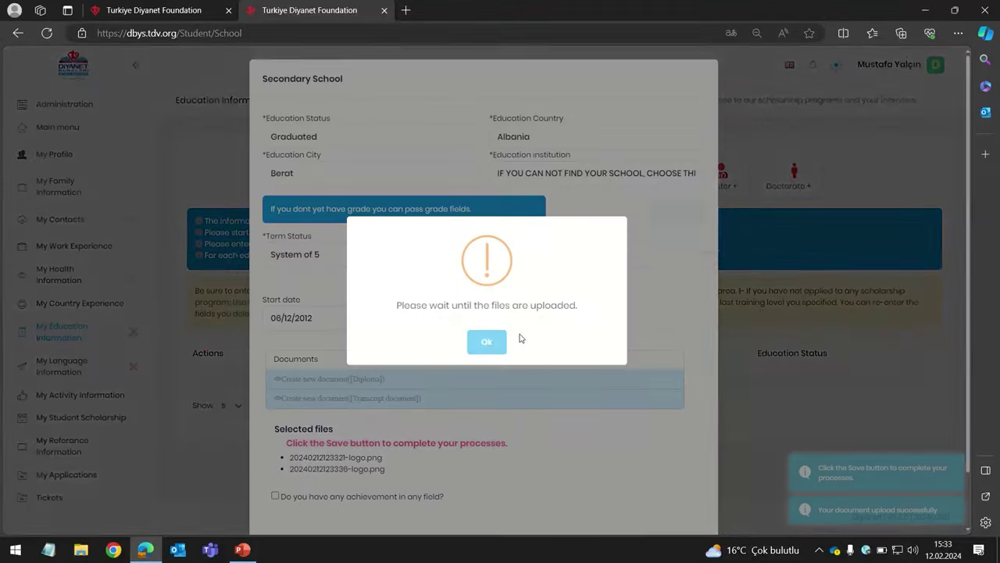
left_click(497, 344)
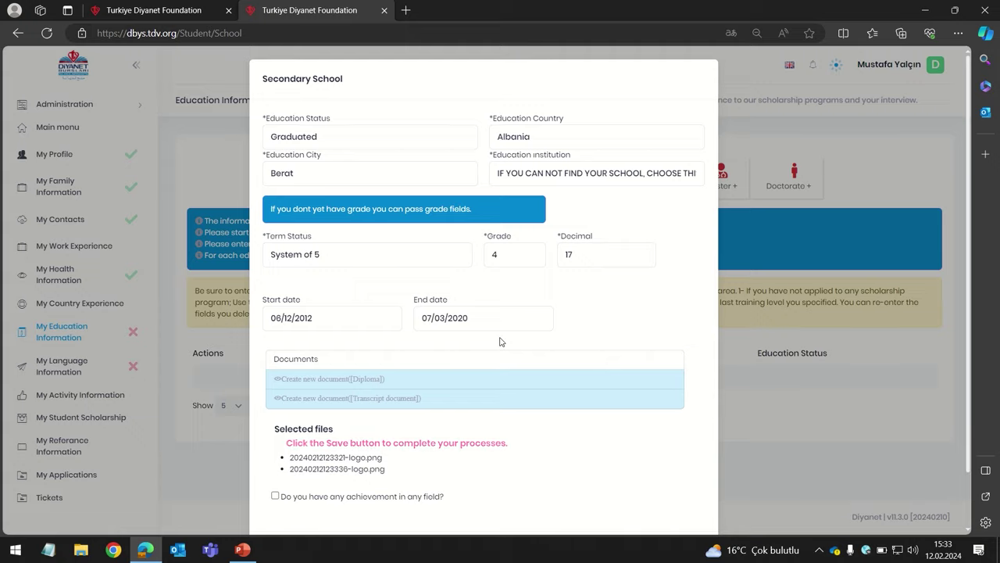
Save the completed secondary school record and confirm saving it
scroll(630, 286, "down", 1)
left_click(663, 494)
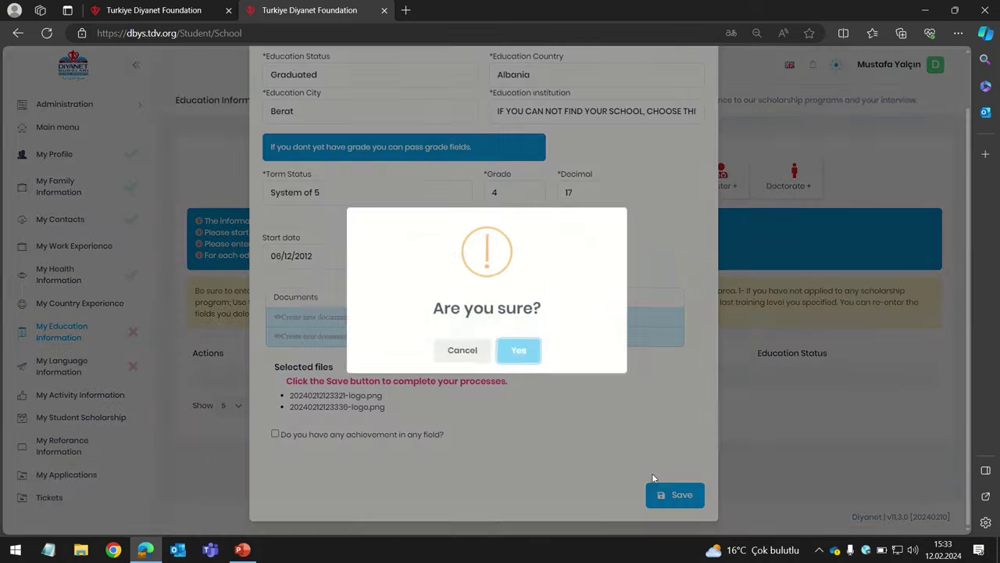
left_click(518, 350)
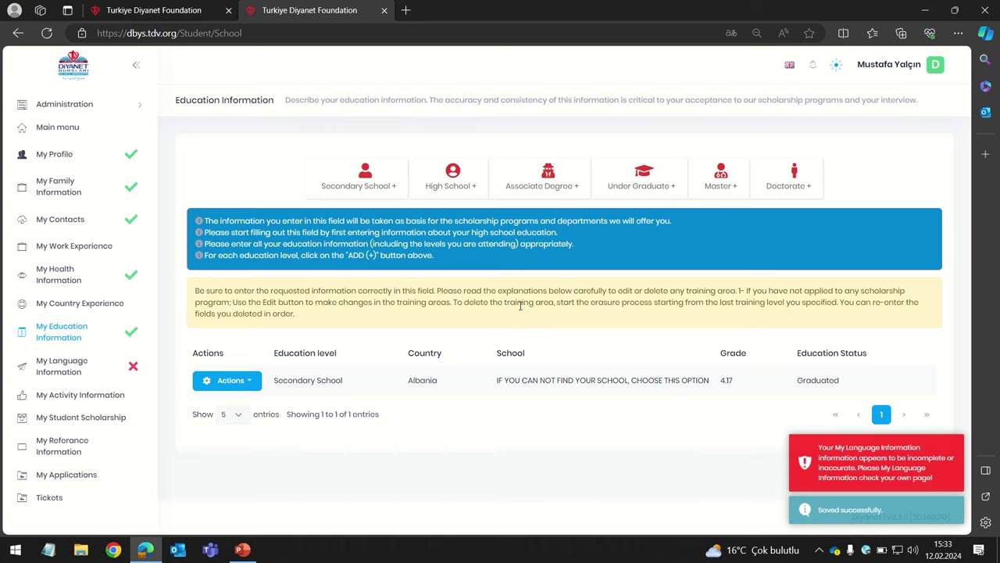
Add a high school education record, then save the completed form and confirm it
left_click(460, 188)
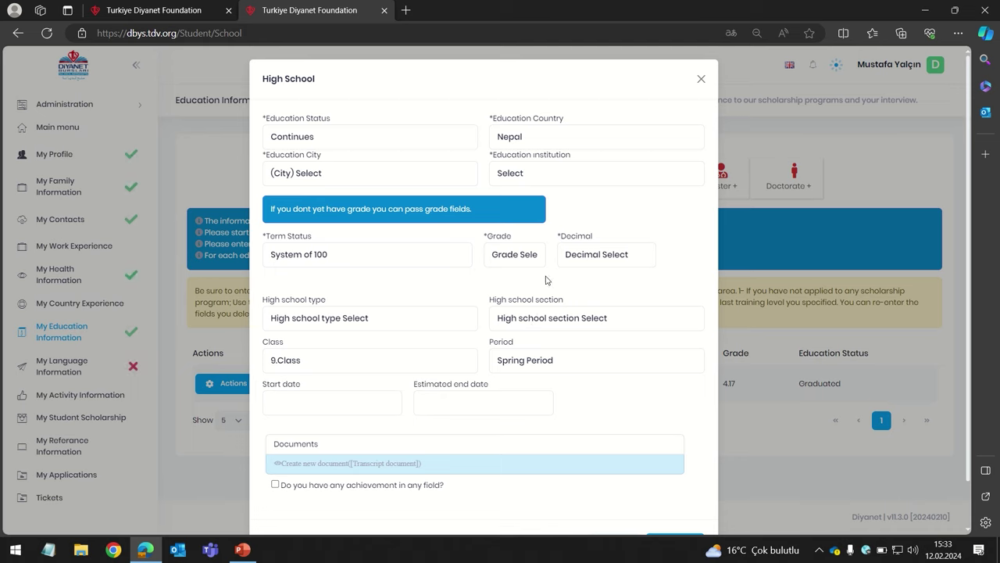
left_click(411, 30)
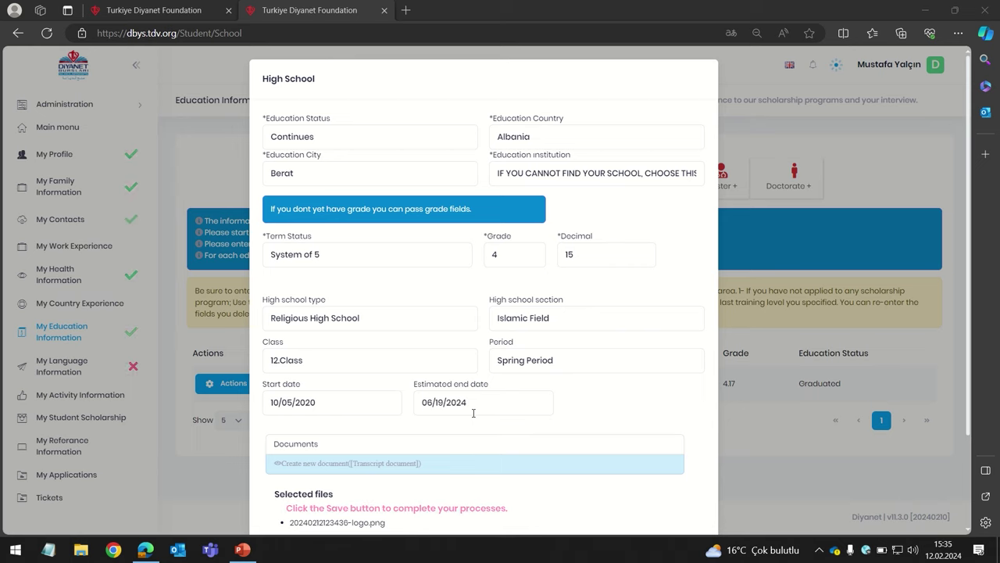
left_click(387, 464)
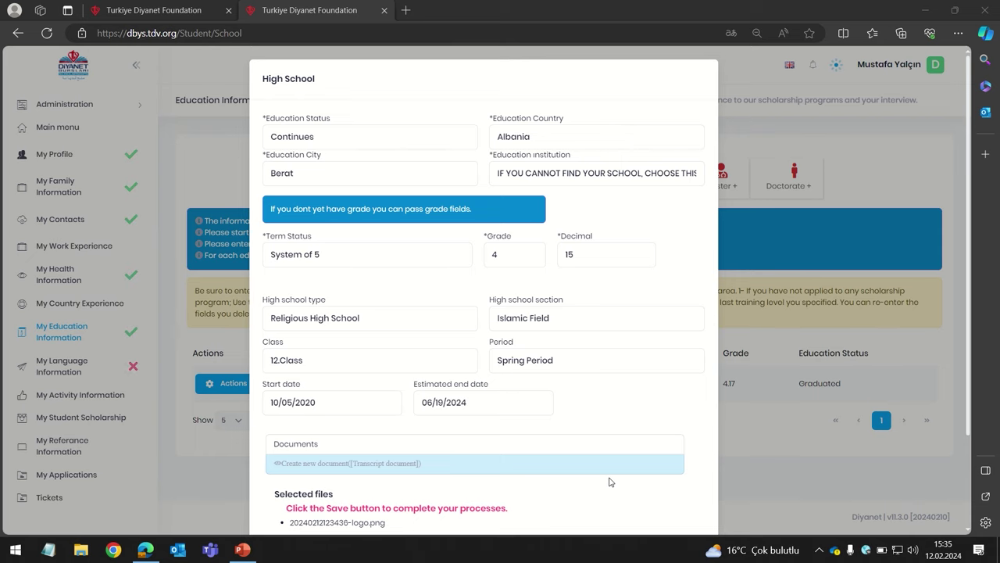
scroll(627, 466, "down", 2)
left_click(663, 493)
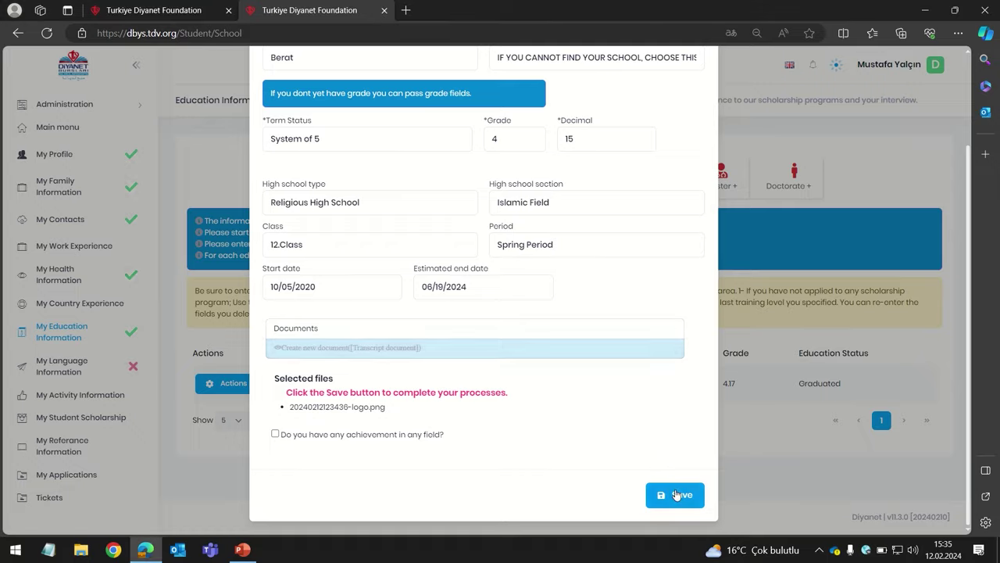
left_click(518, 350)
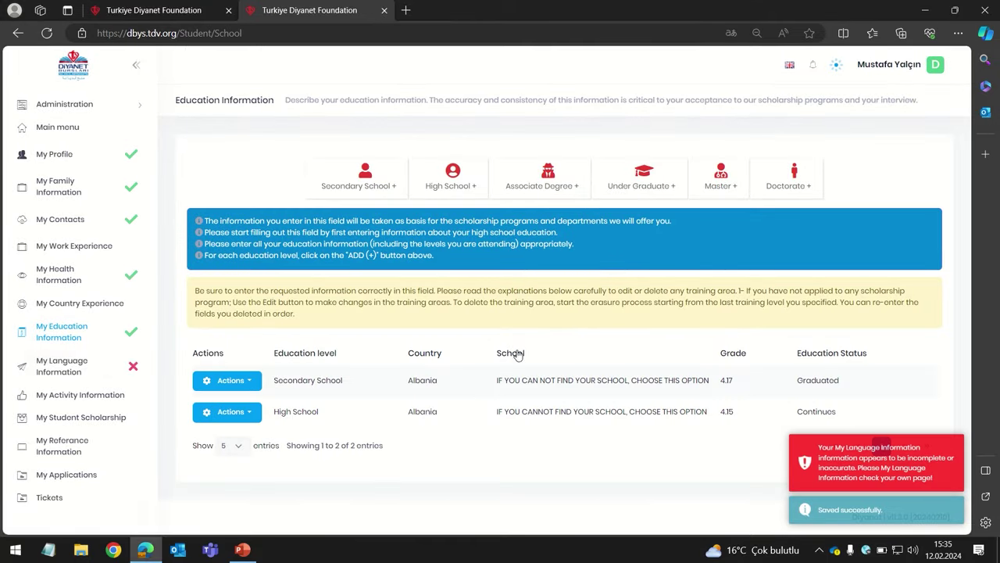
Start a new language record, setting the language type to Mother tongue and the language level to Advanced
left_click(119, 369)
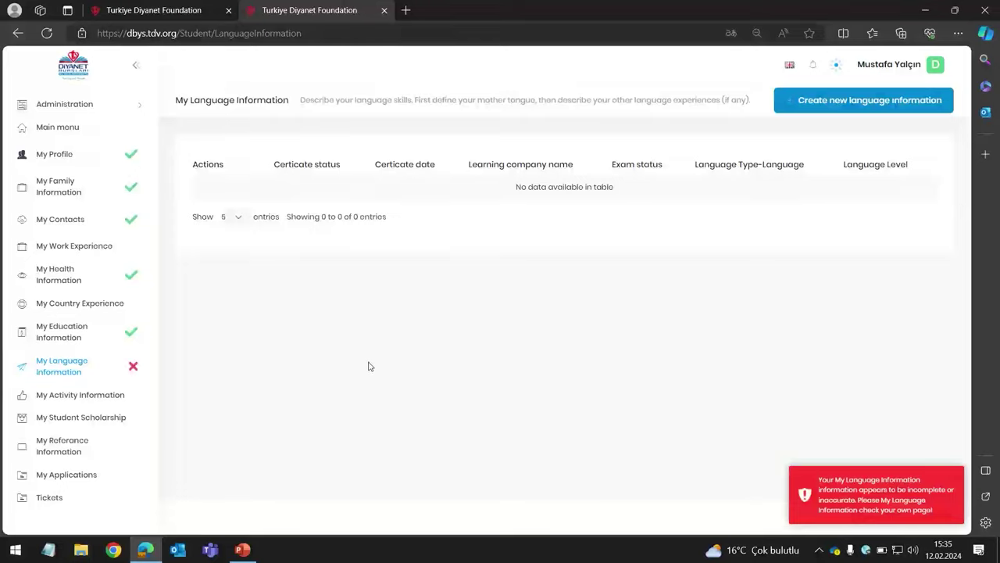
left_click(863, 100)
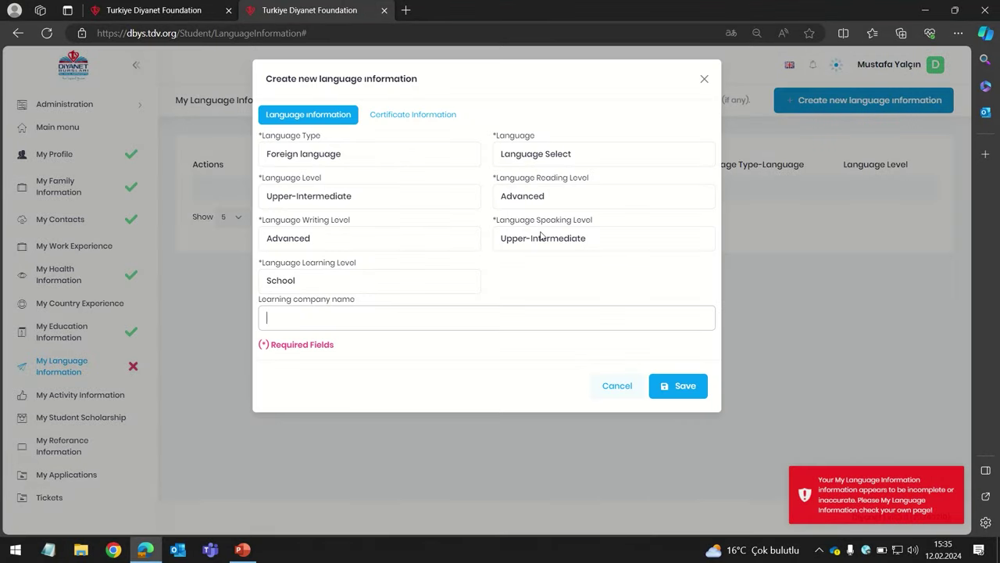
left_click(370, 156)
left_click(367, 193)
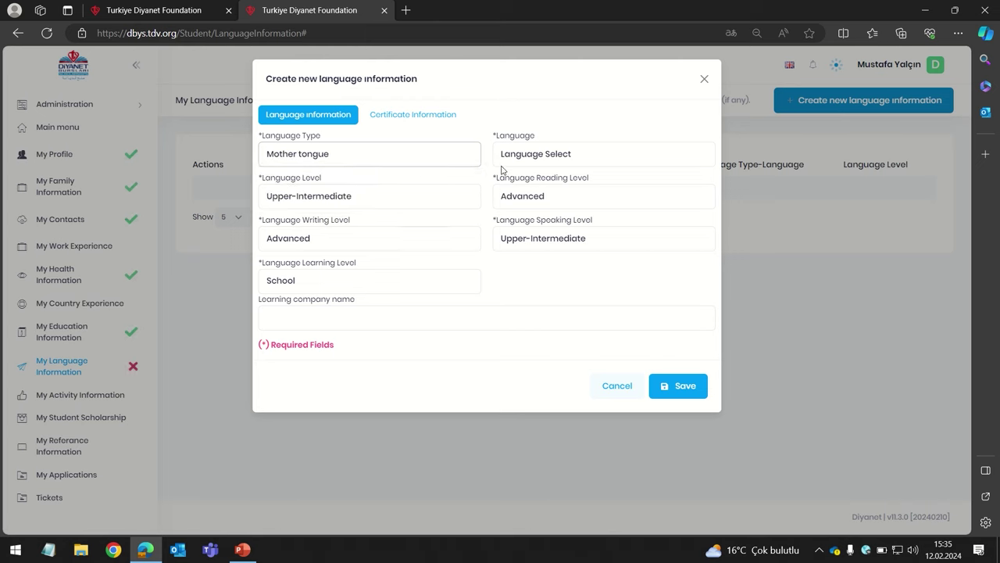
left_click(378, 199)
left_click(364, 271)
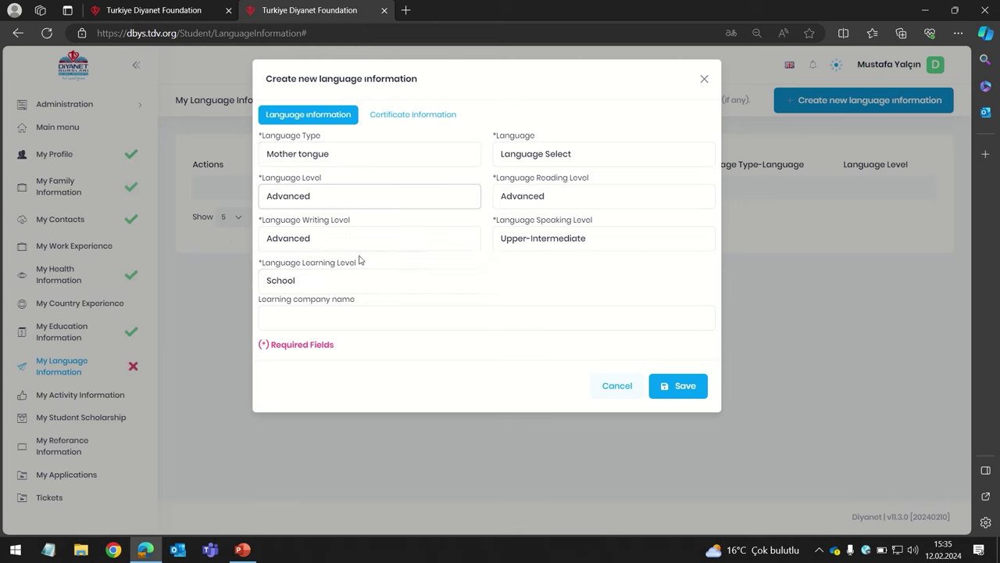
Keep the language writing level at Advanced and set the language learning level to Course
left_click(348, 241)
left_click(351, 247)
left_click(358, 281)
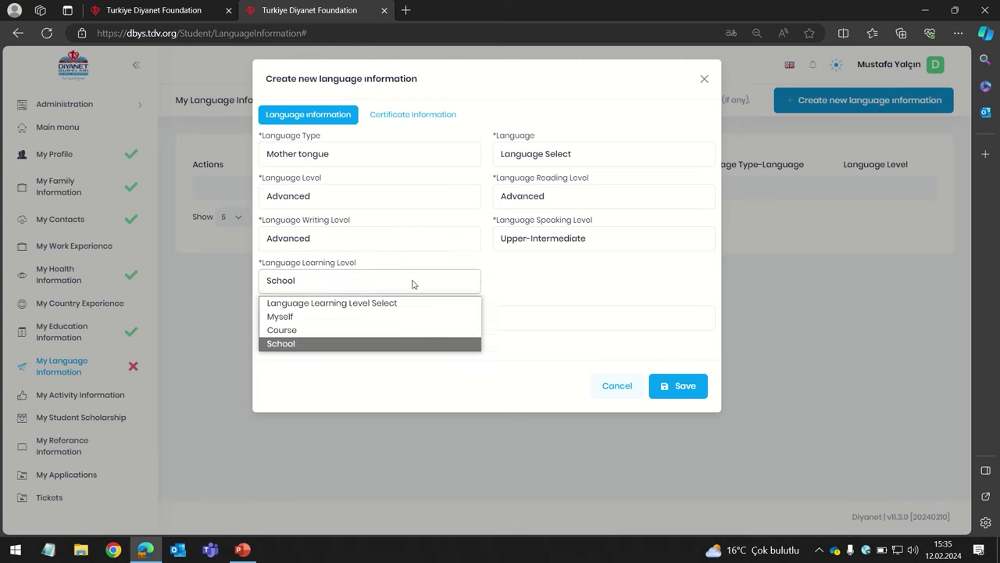
left_click(373, 337)
Choose Deutsch (Deutschland) as the language of the new record
left_click(556, 154)
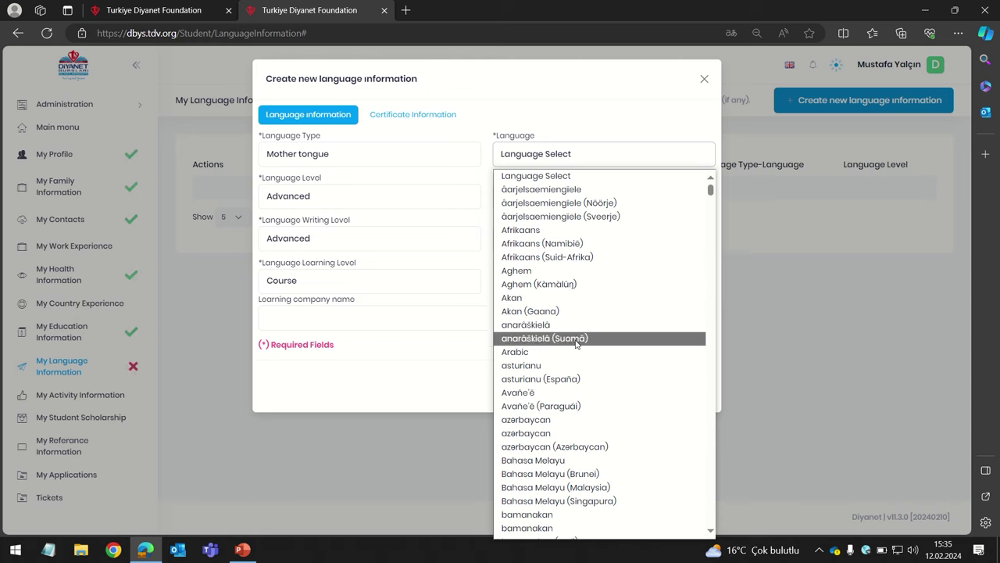
scroll(582, 416, "down", 3)
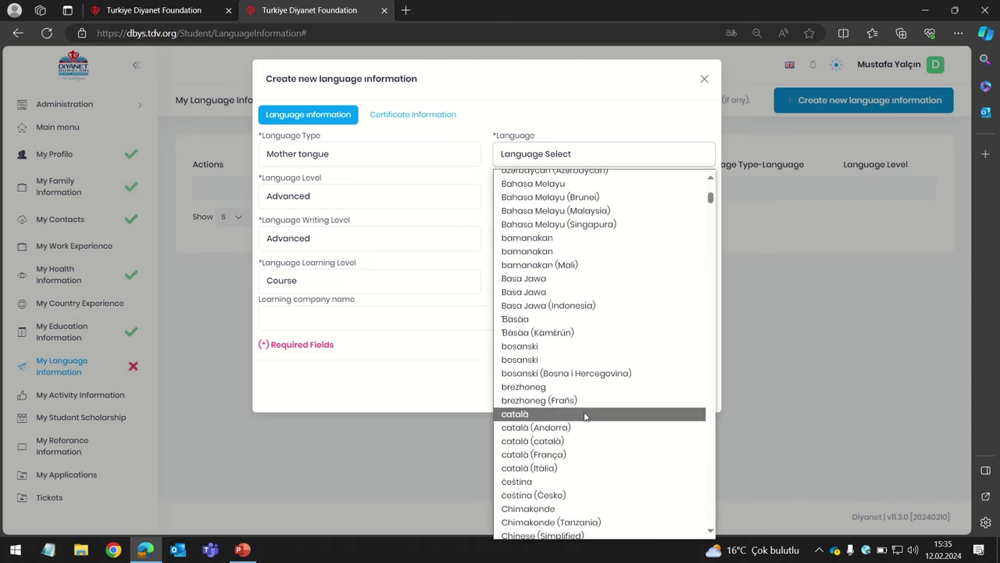
scroll(585, 417, "down", 3)
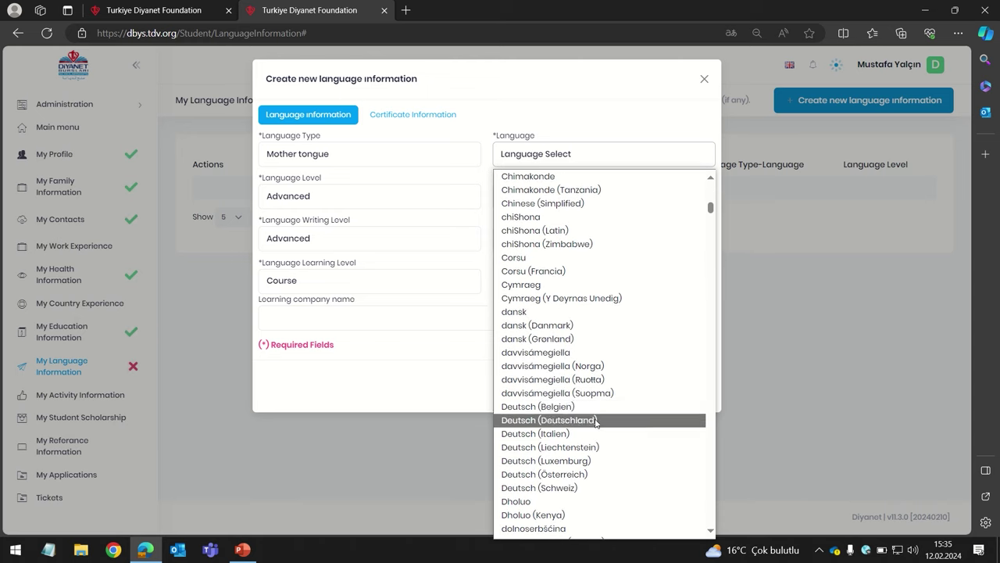
left_click(596, 422)
Set the language reading and speaking levels to Intermediate, then save the record and confirm it
left_click(547, 197)
left_click(551, 245)
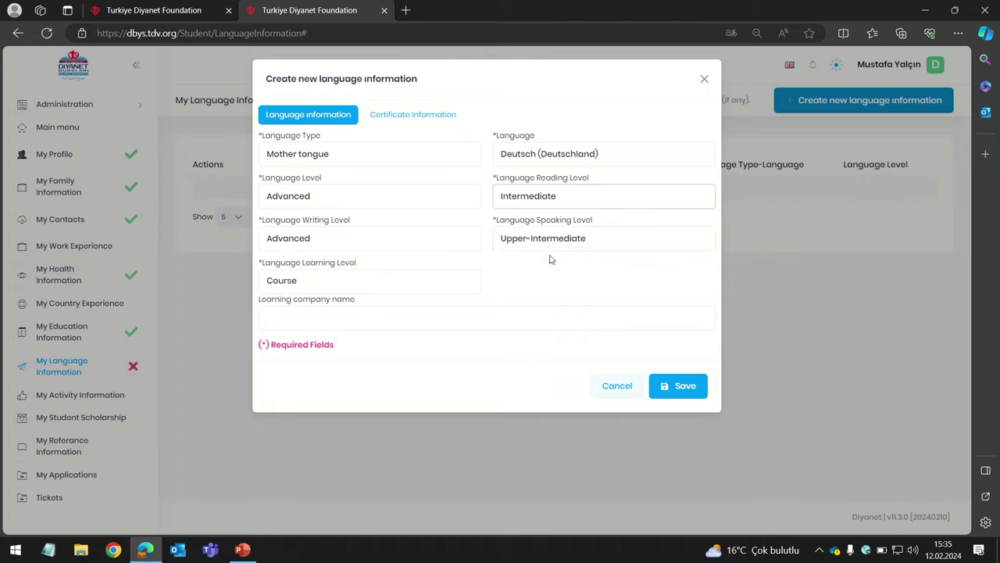
left_click(551, 238)
left_click(565, 286)
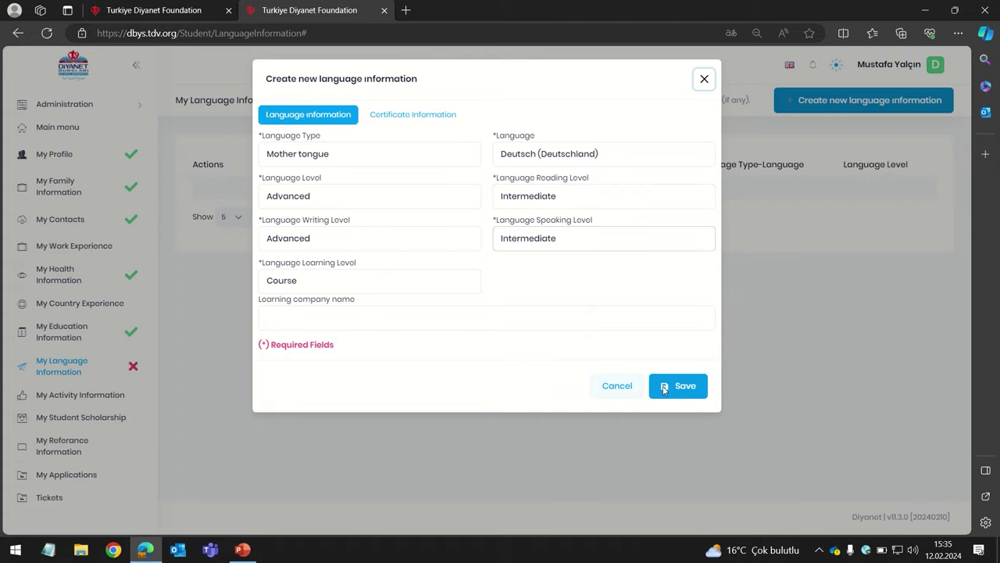
left_click(664, 389)
left_click(524, 351)
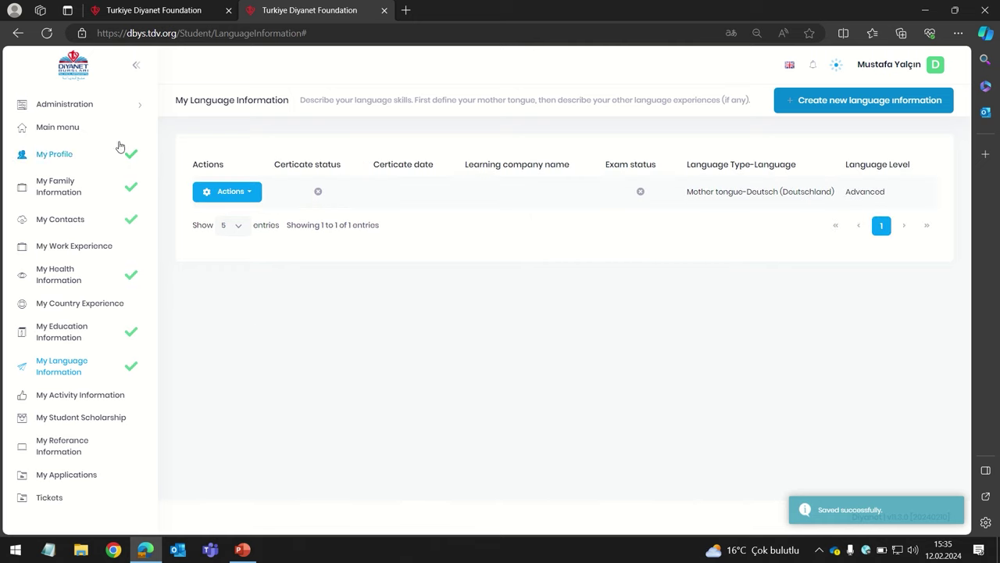
Open the International Theology Undergraduate Program application from the home page and check eligibility with the high school record
left_click(57, 126)
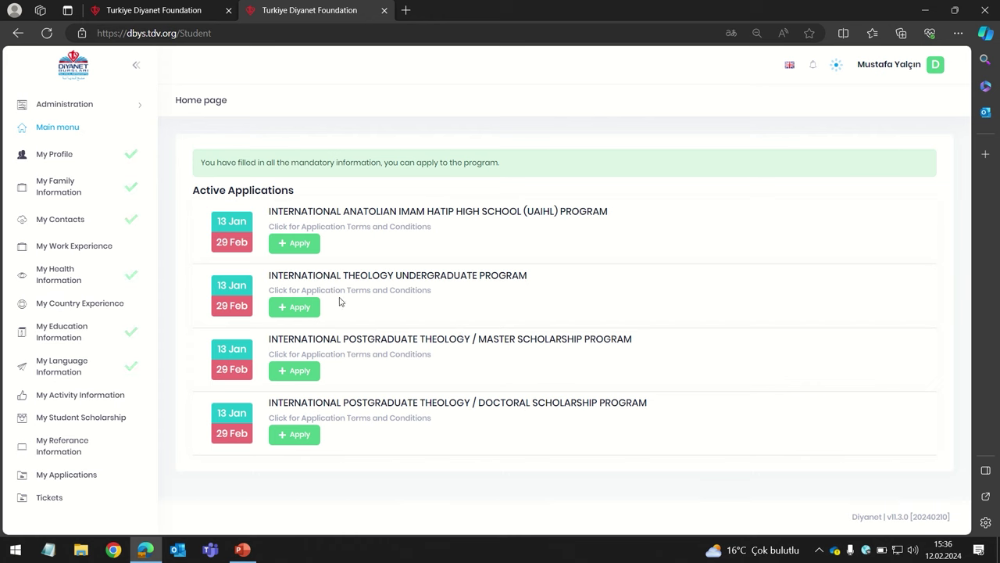
left_click(296, 307)
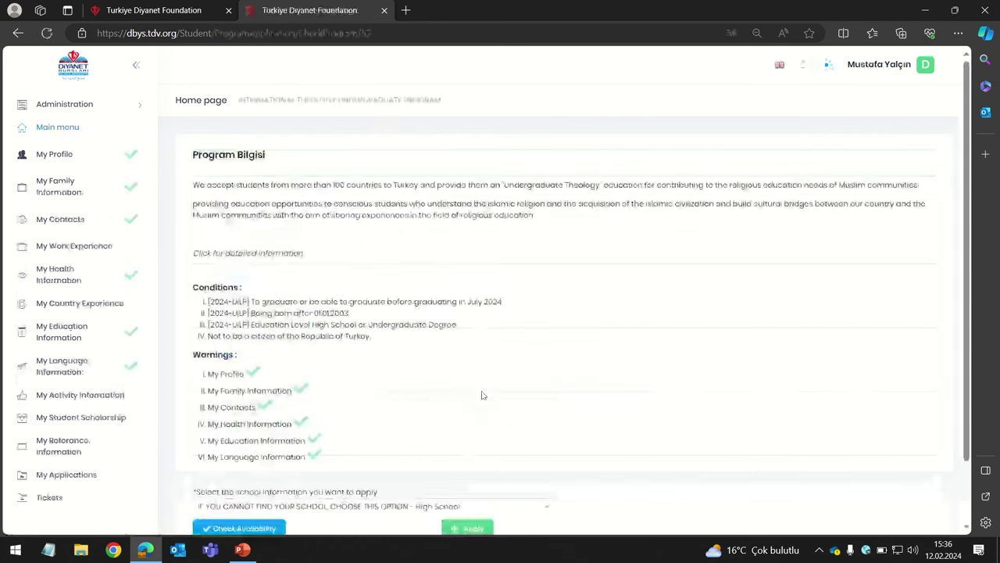
scroll(469, 383, "down", 1)
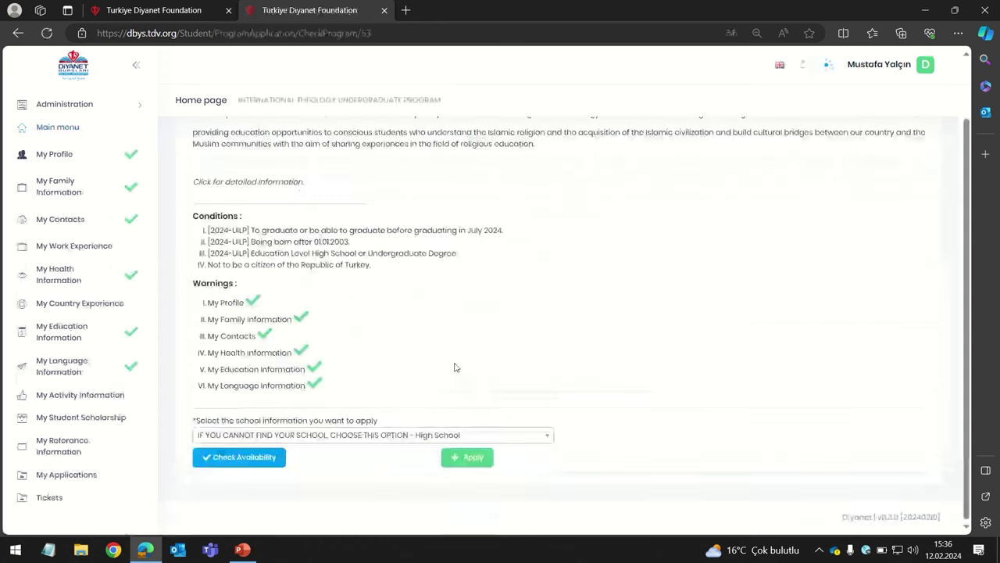
left_click(254, 462)
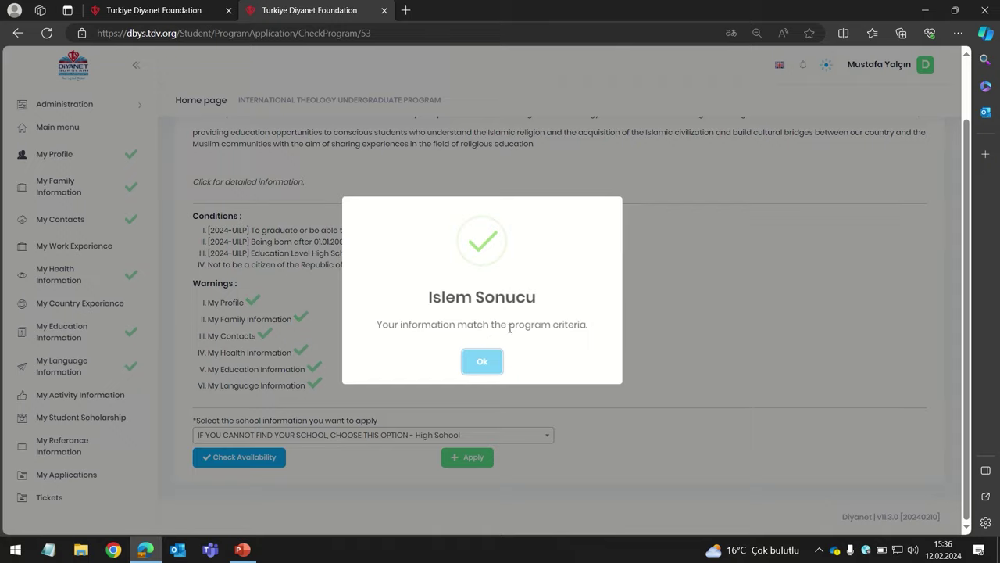
left_click(494, 365)
Apply to the program, accept the declaration that the information is correct, then save and confirm it
left_click(469, 456)
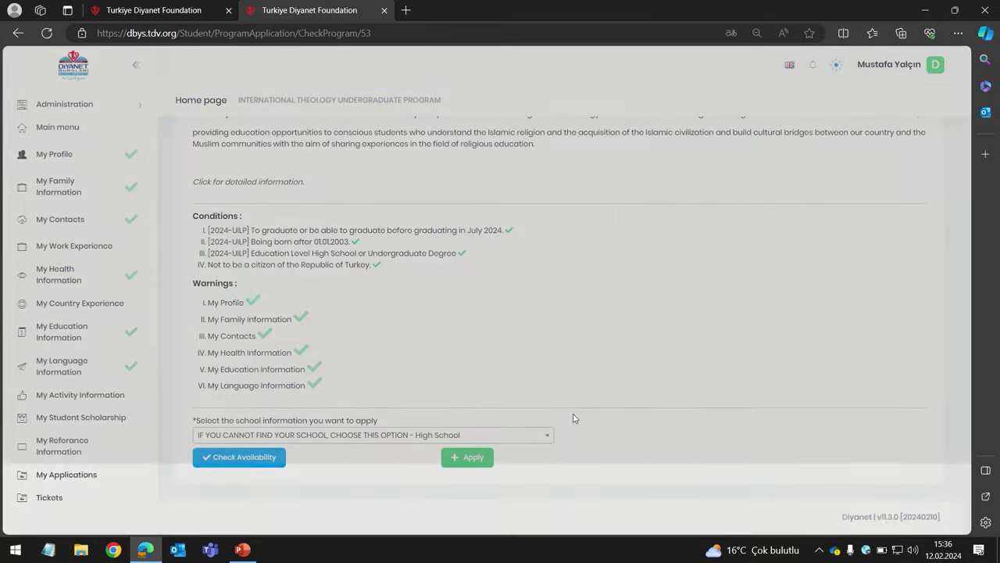
left_click(305, 159)
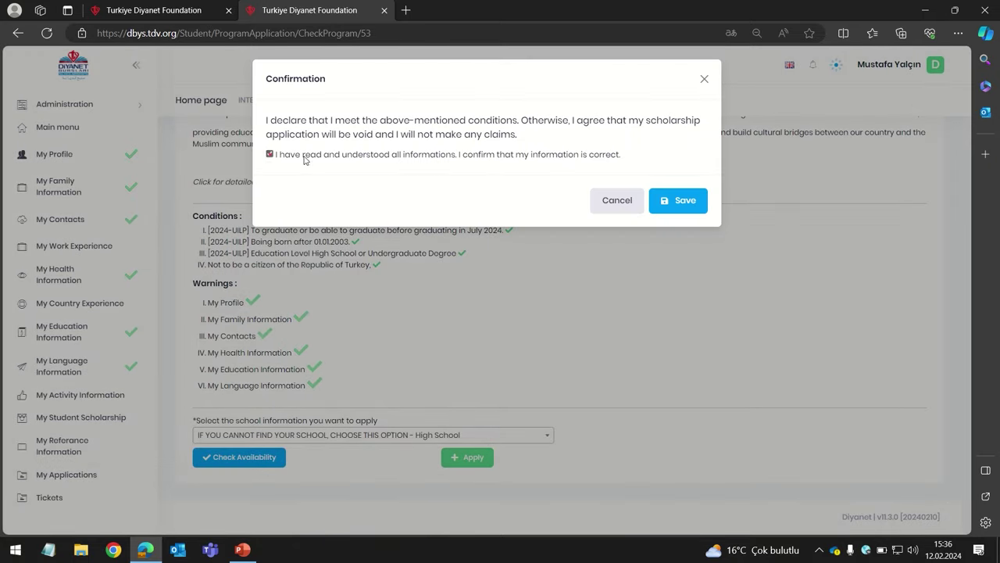
left_click(675, 202)
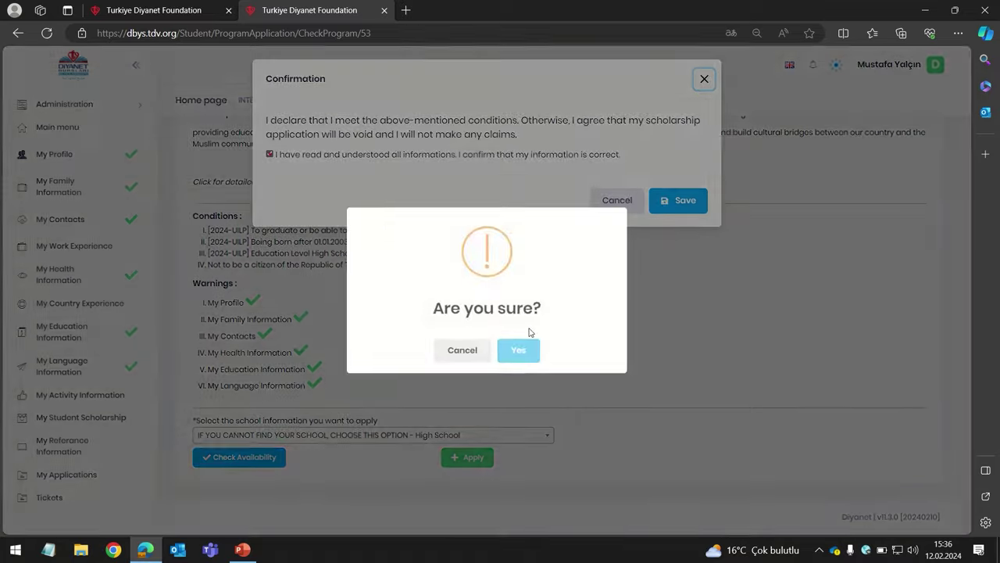
left_click(515, 351)
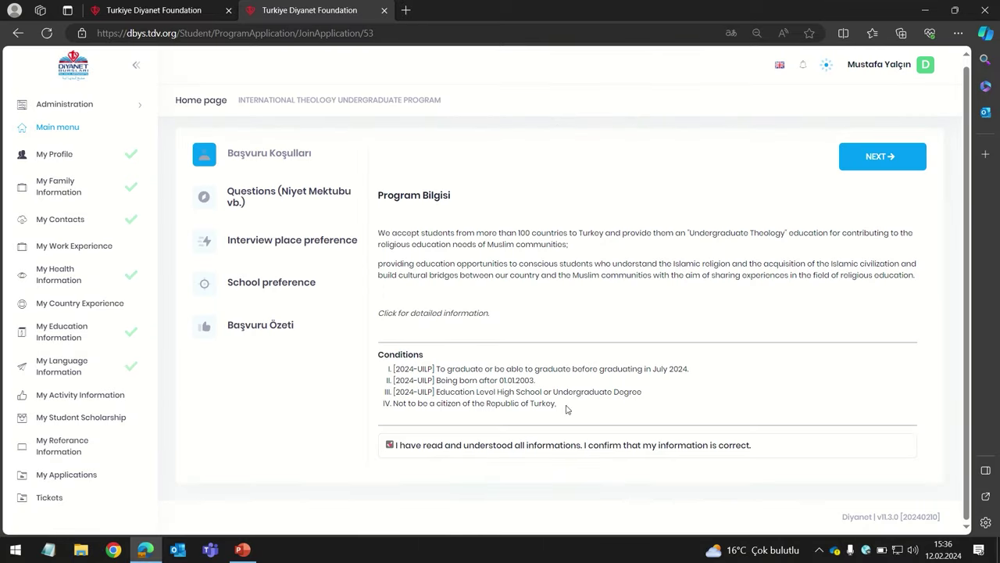
Continue to the application questions and paste the full text of the Word document "letter of intent example.docx" as the Letter of Intent
left_click(873, 160)
left_click(565, 295)
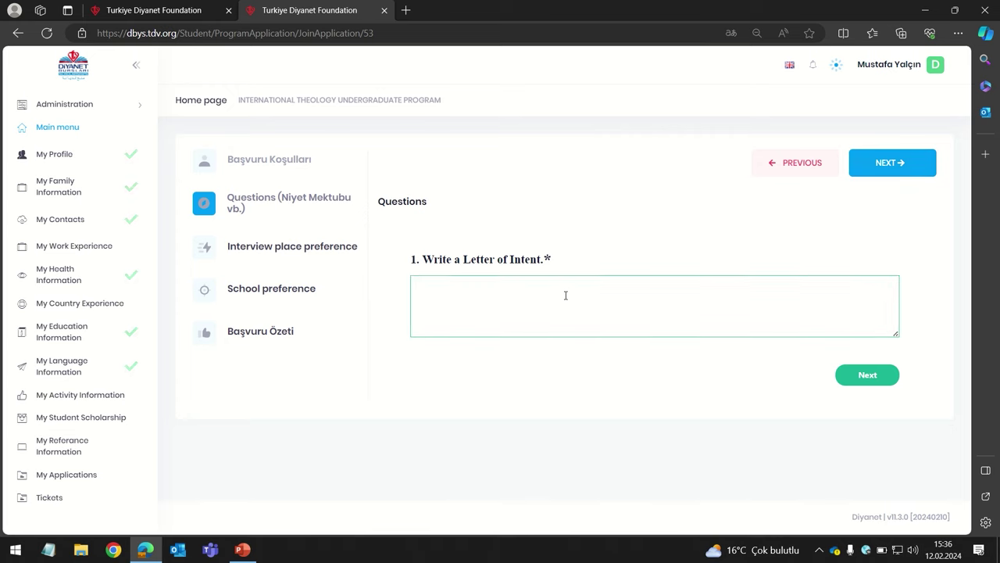
left_click(924, 14)
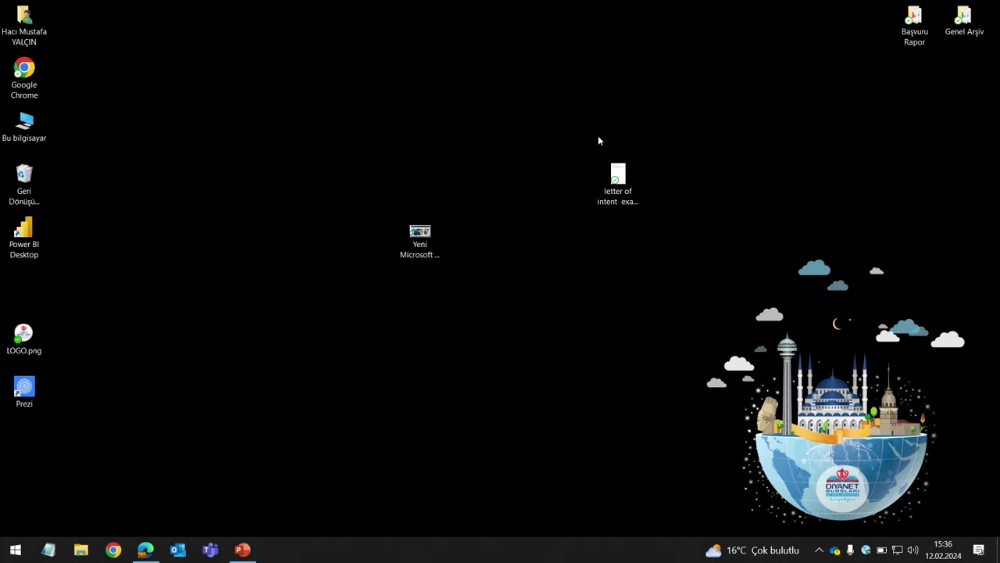
double_click(601, 188)
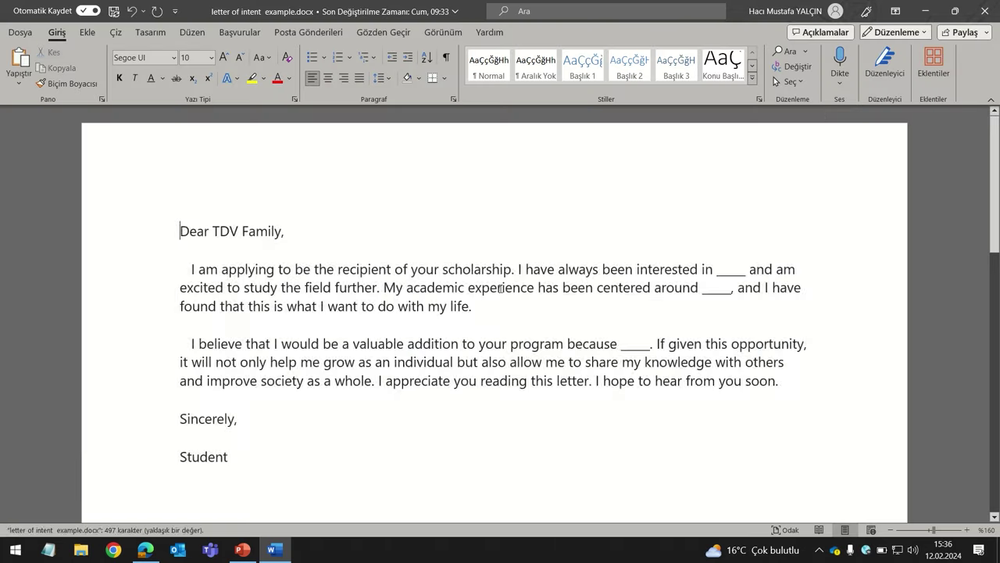
key("ctrl+a")
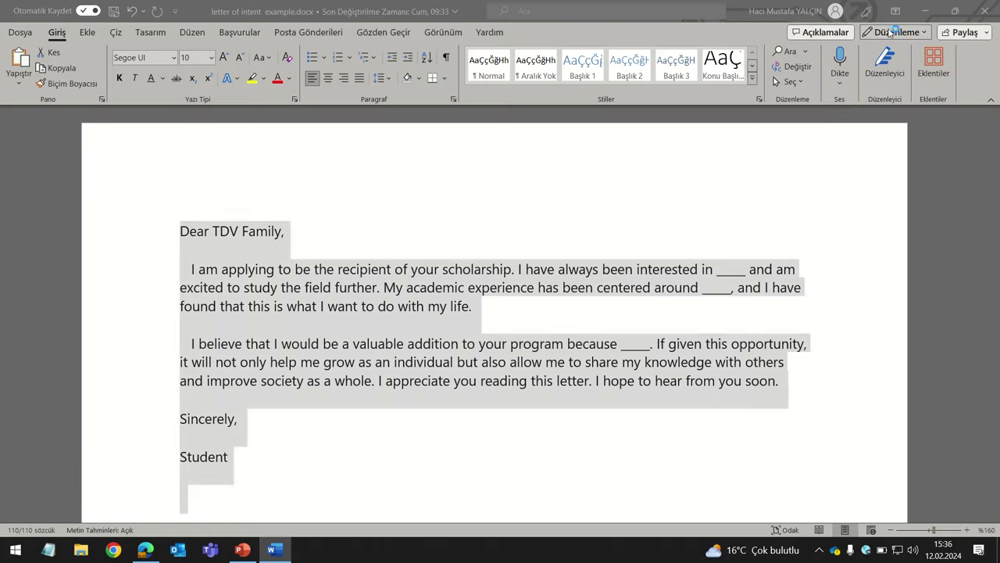
key("alt+Tab")
key("ctrl+v")
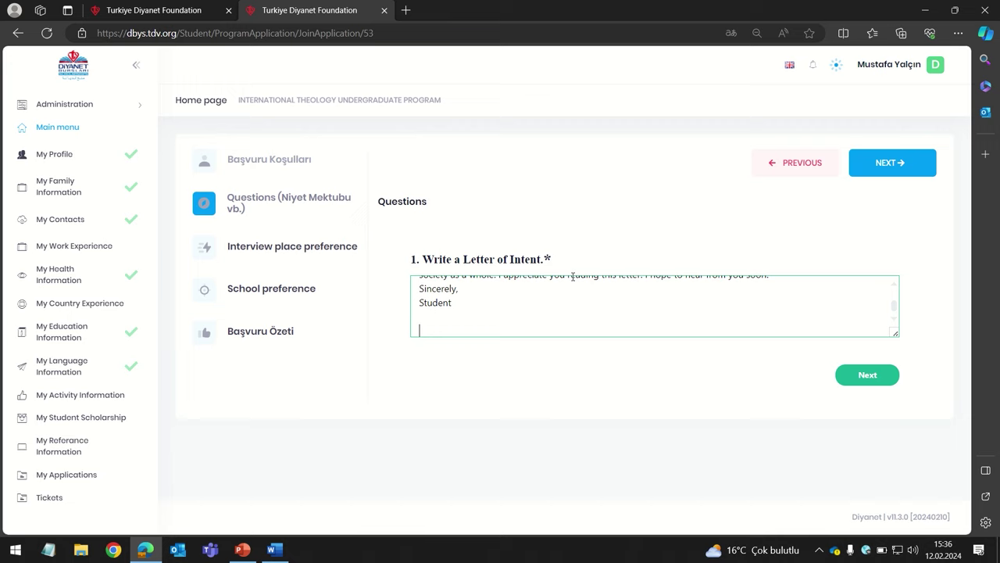
Paste the same letter text as the answer to question 2 on unclear application documents and proceed to question 3
left_click(864, 378)
key("ctrl+v")
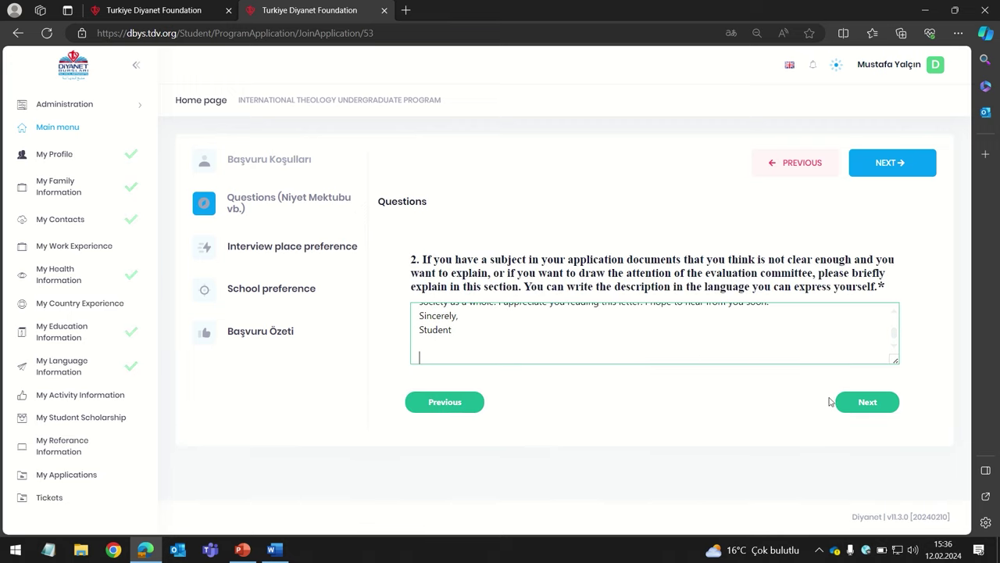
left_click(848, 405)
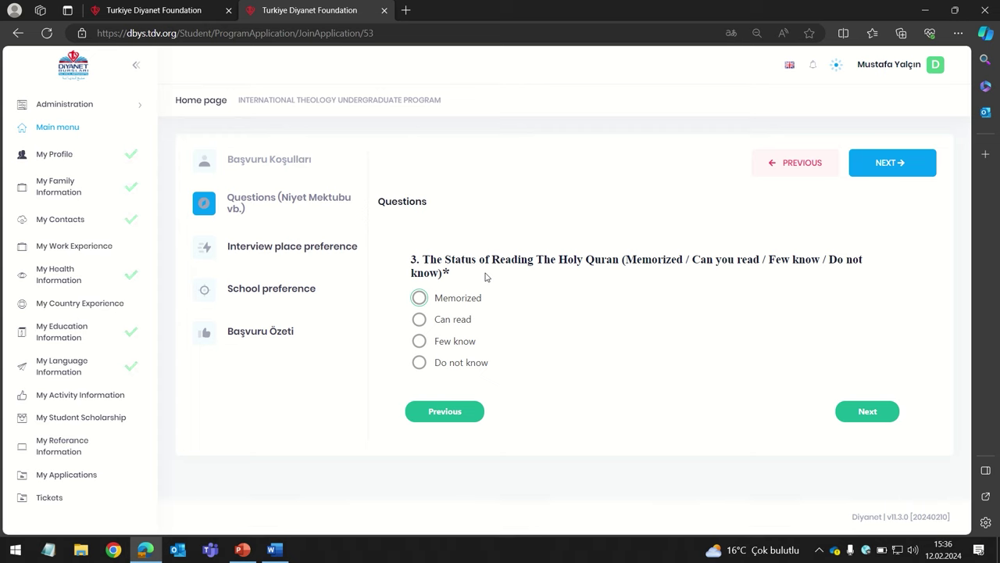
Answer the Quran reading status as Memorized and the Islamic education status as Good, then complete the questions
left_click(462, 321)
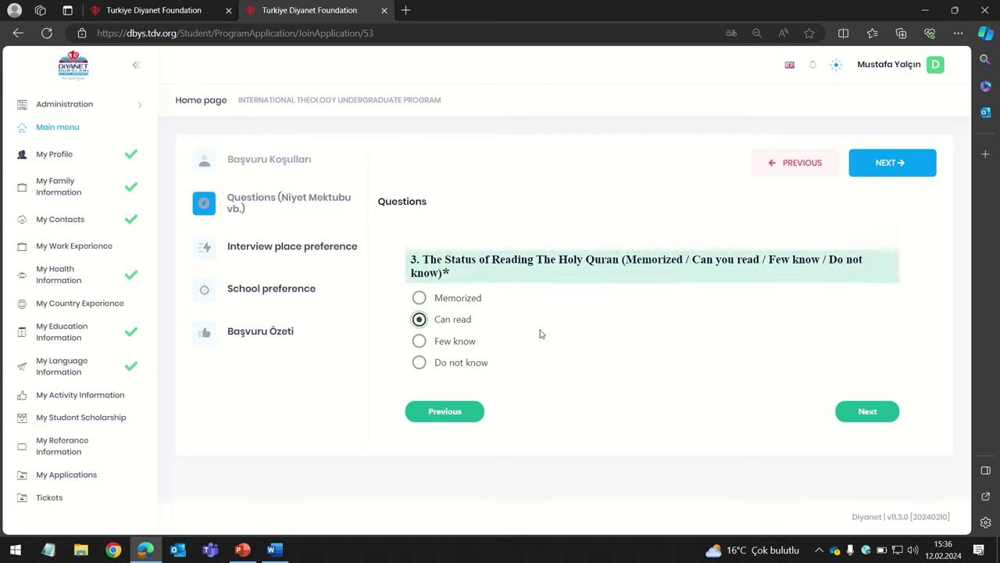
left_click(461, 300)
left_click(887, 411)
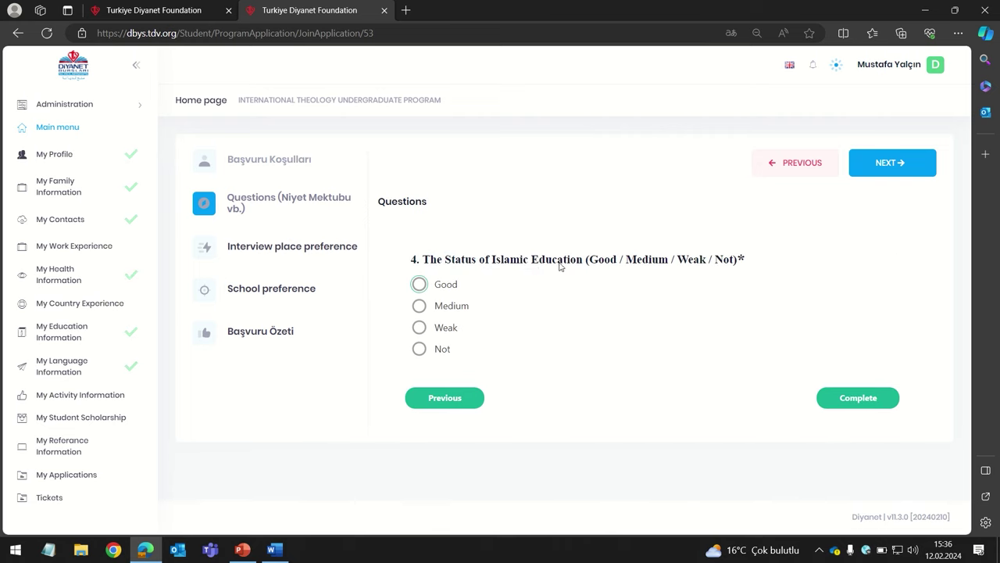
left_click(452, 287)
left_click(890, 406)
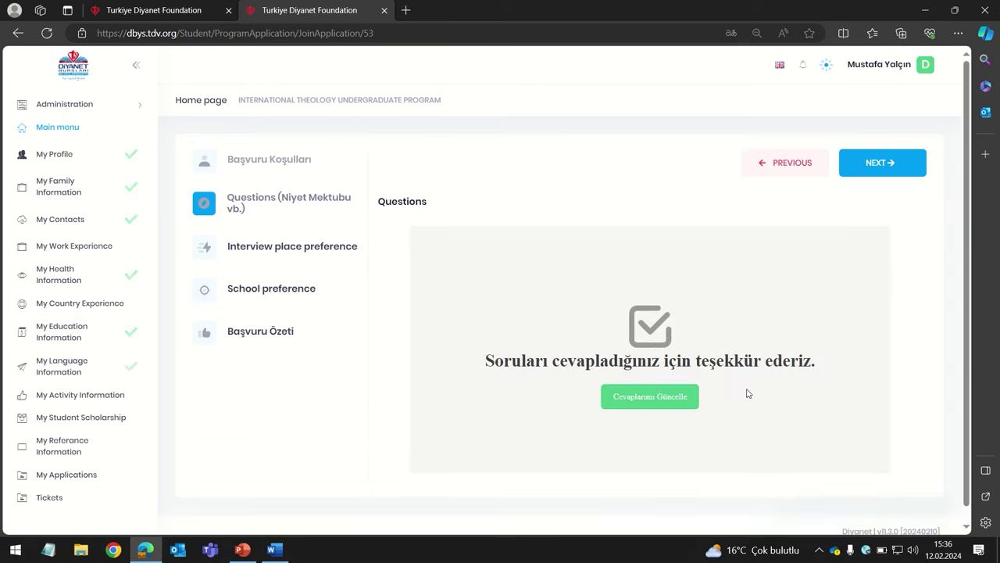
Continue to the interview place preference and filter the interview centers by country Albania and city Berat
left_click(899, 168)
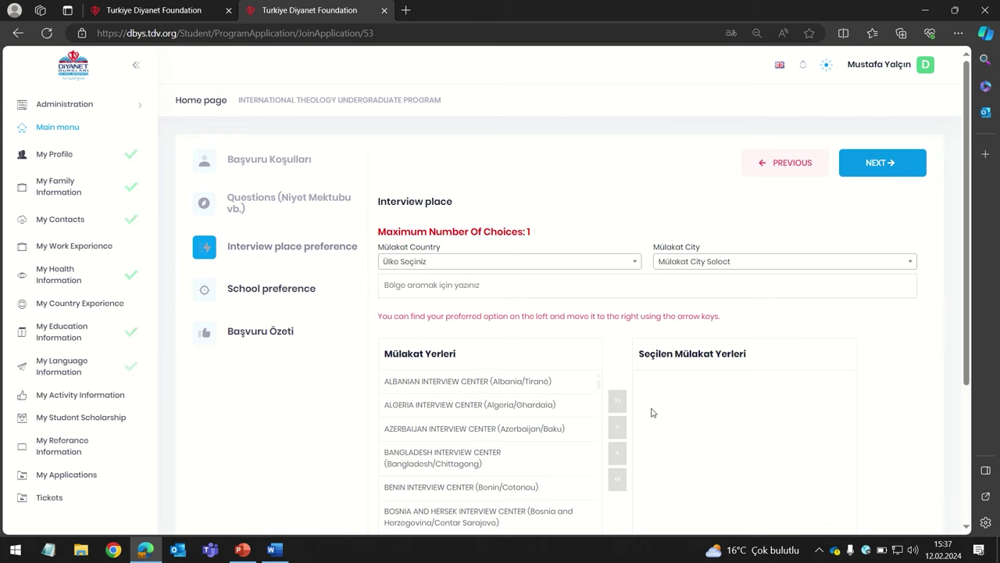
left_click(502, 261)
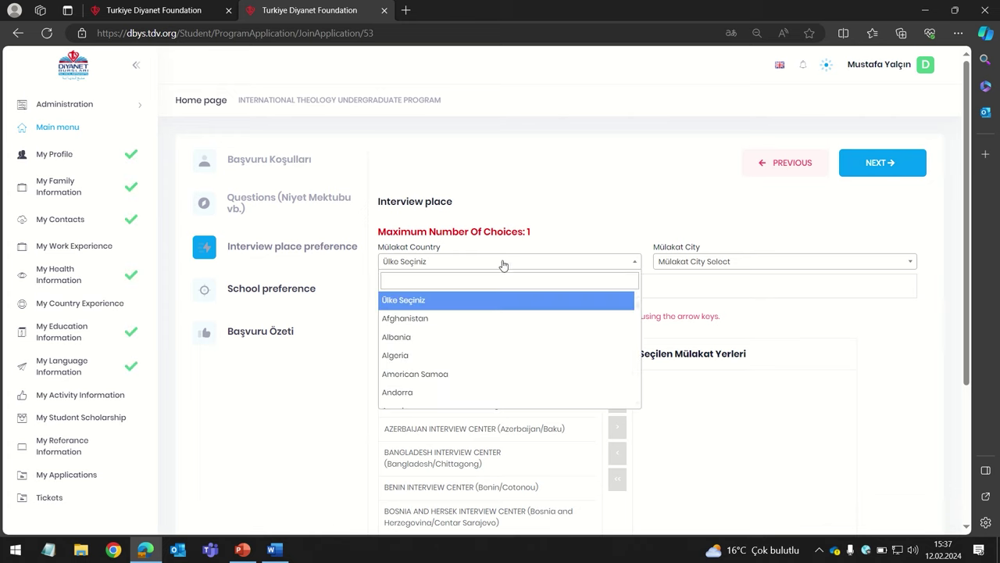
left_click(487, 336)
left_click(734, 261)
left_click(776, 311)
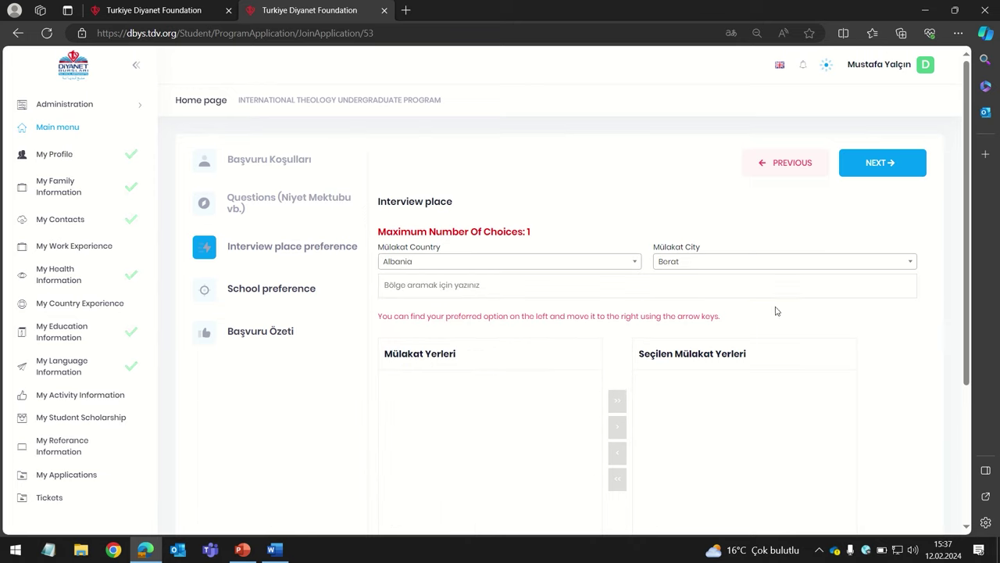
scroll(776, 304, "down", 1)
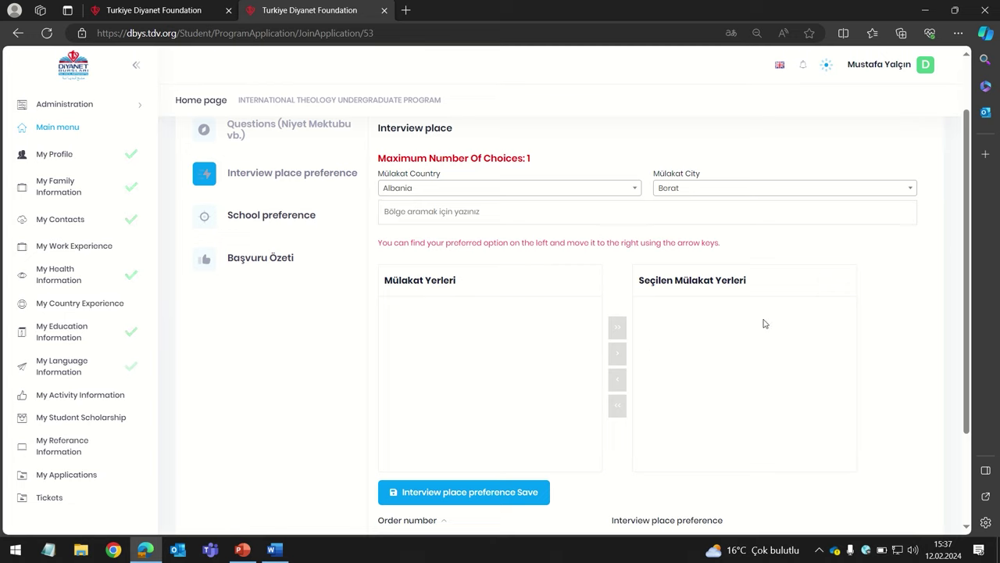
scroll(764, 323, "up", 1)
Continue to the school preference stage and look over the universities that can be chosen
left_click(904, 162)
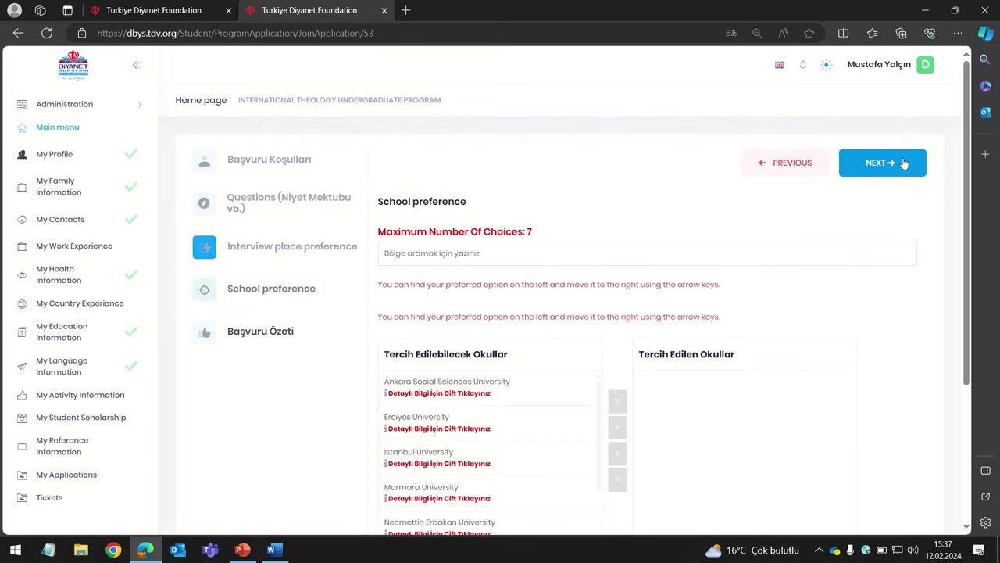
scroll(817, 297, "down", 1)
scroll(753, 331, "up", 1)
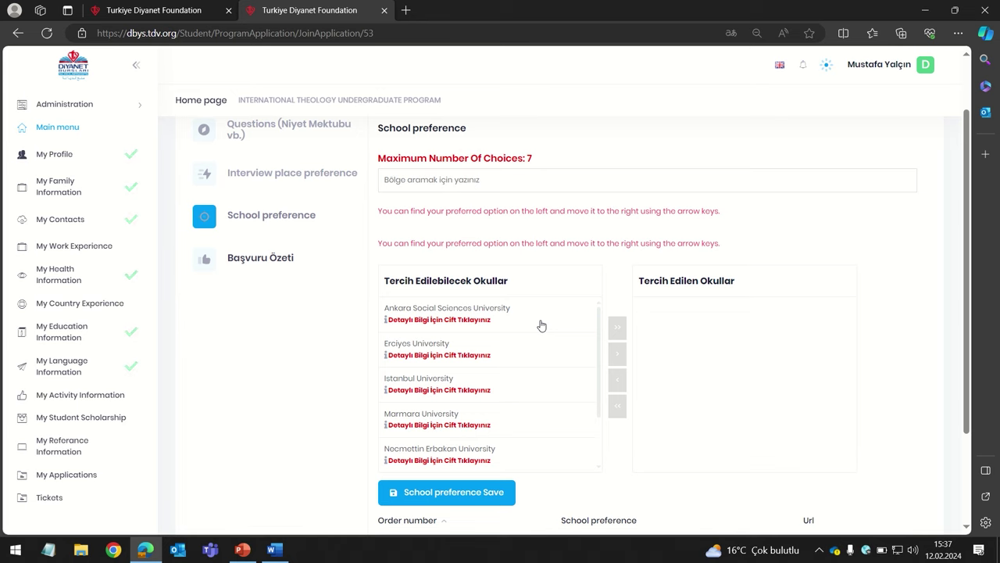
Add Ankara Social Sciences University to the preferred schools for the theology undergraduate application
double_click(495, 342)
left_click(513, 327)
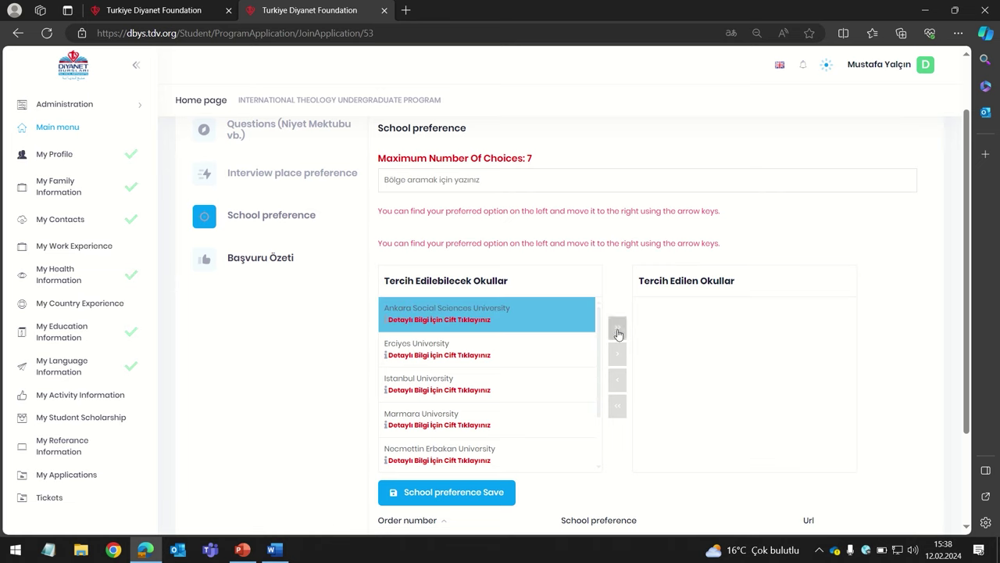
left_click(618, 353)
scroll(891, 382, "down", 1)
scroll(893, 382, "up", 2)
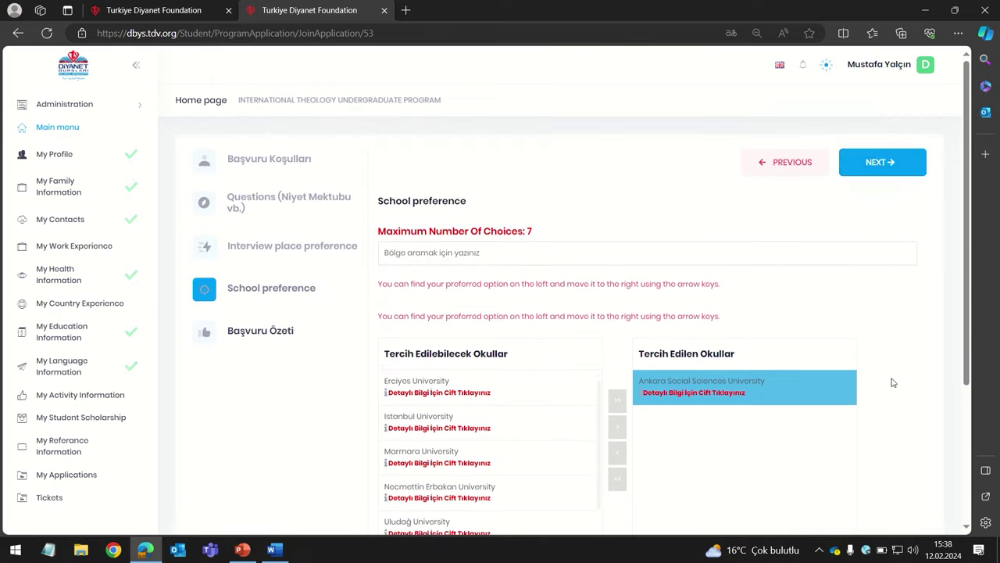
Proceed to the application preview, save the International Theology Undergraduate Program application and confirm the submission
left_click(878, 162)
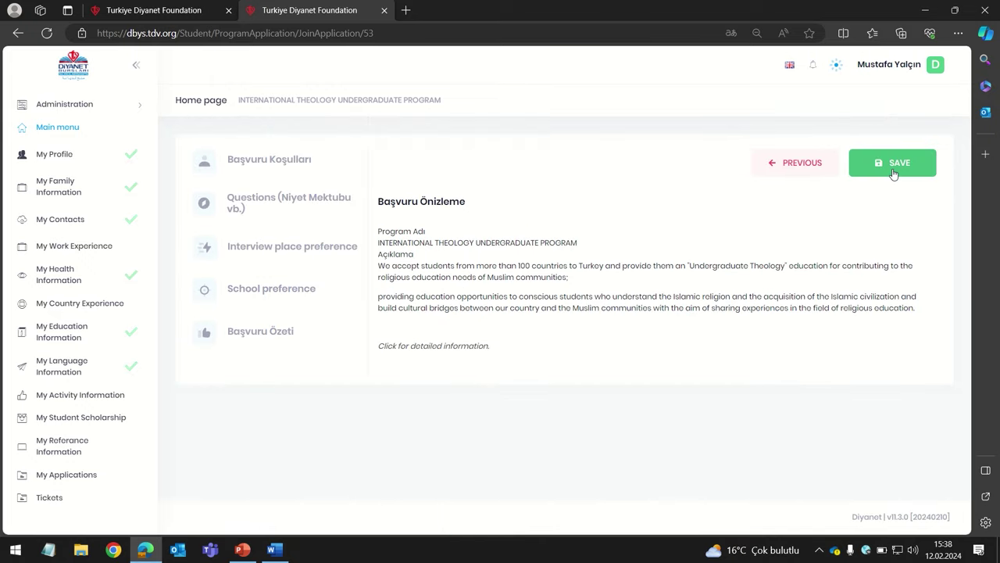
left_click(893, 172)
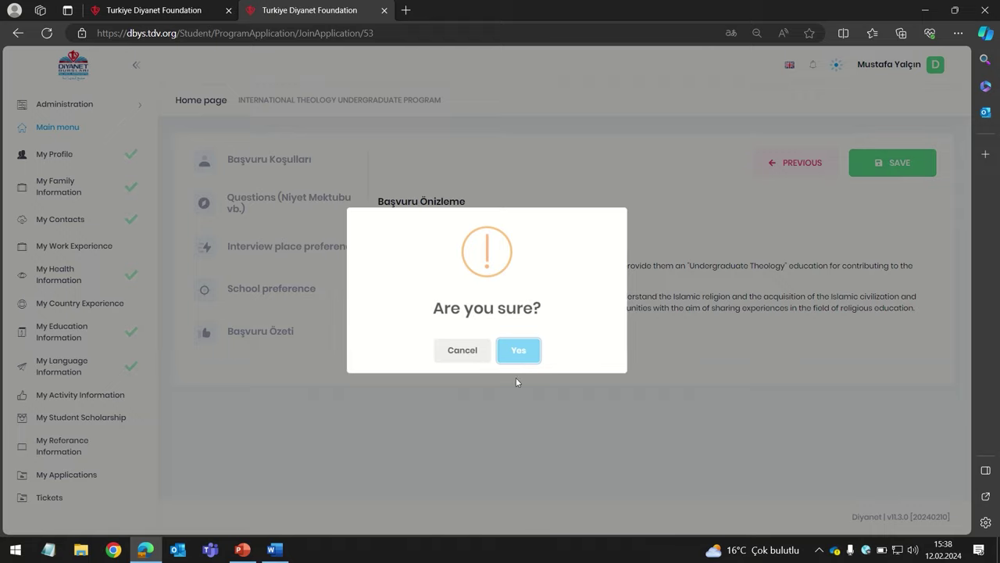
left_click(518, 352)
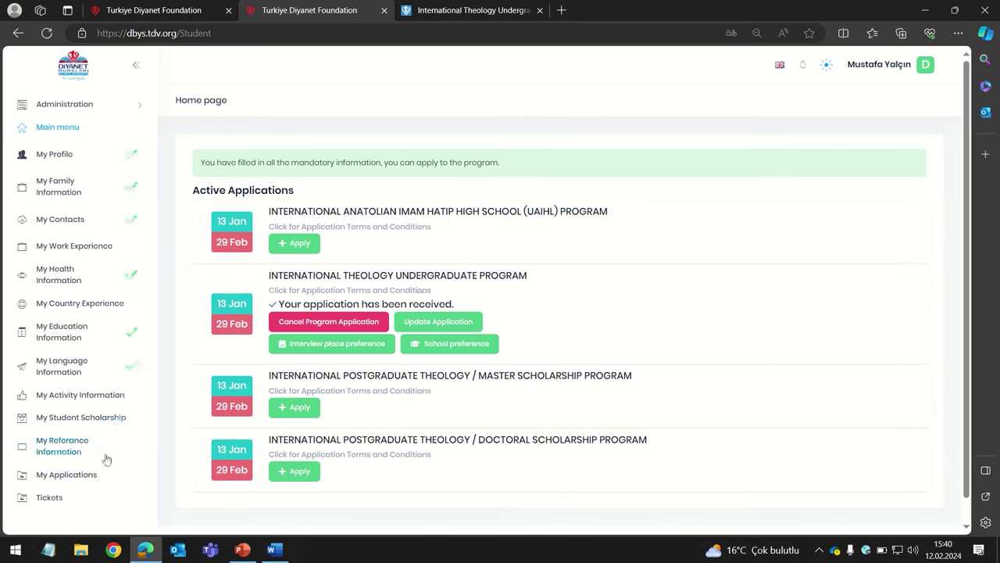
Open the applicant's list of program applications to check the status of the submitted application
left_click(90, 478)
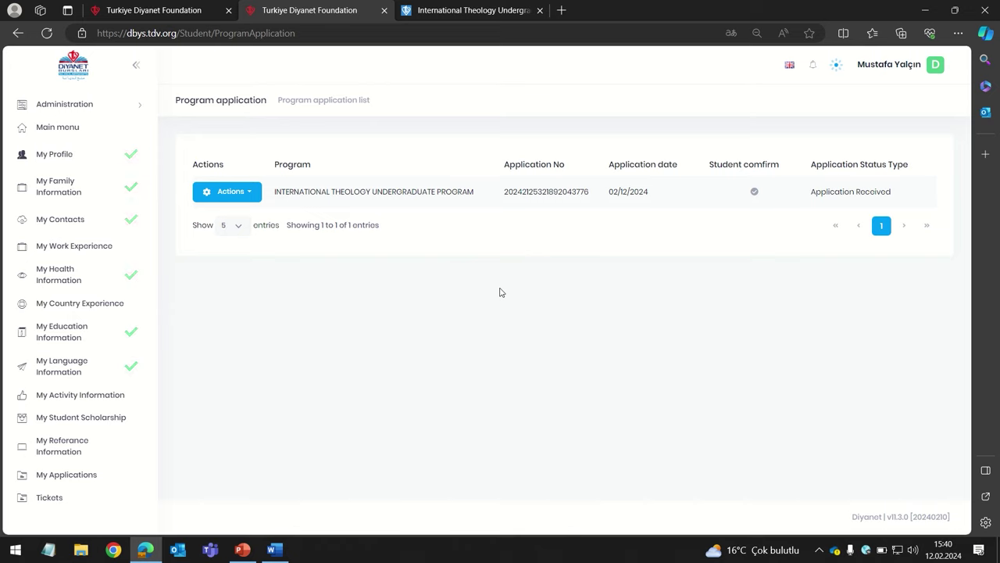
mouse_move(495, 7)
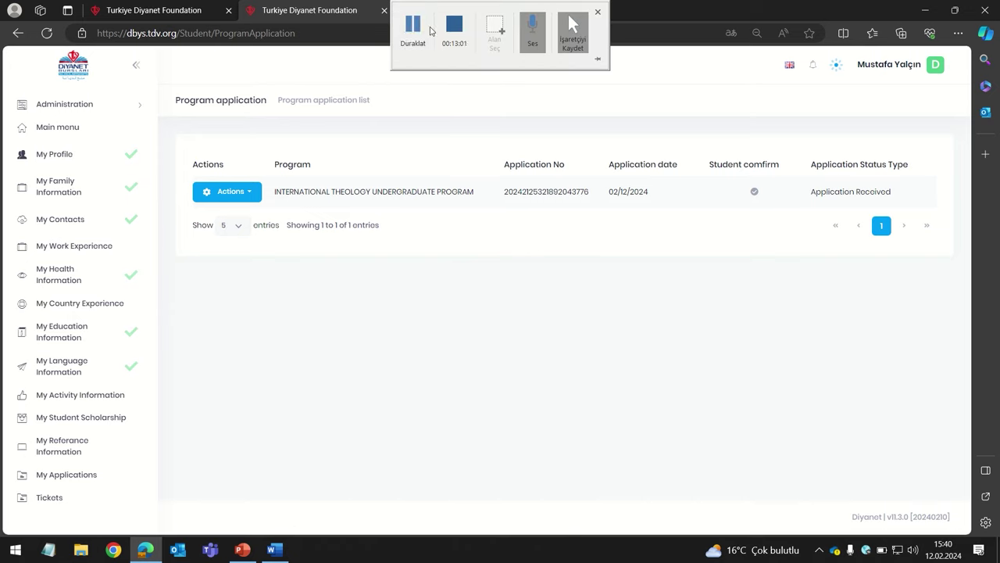